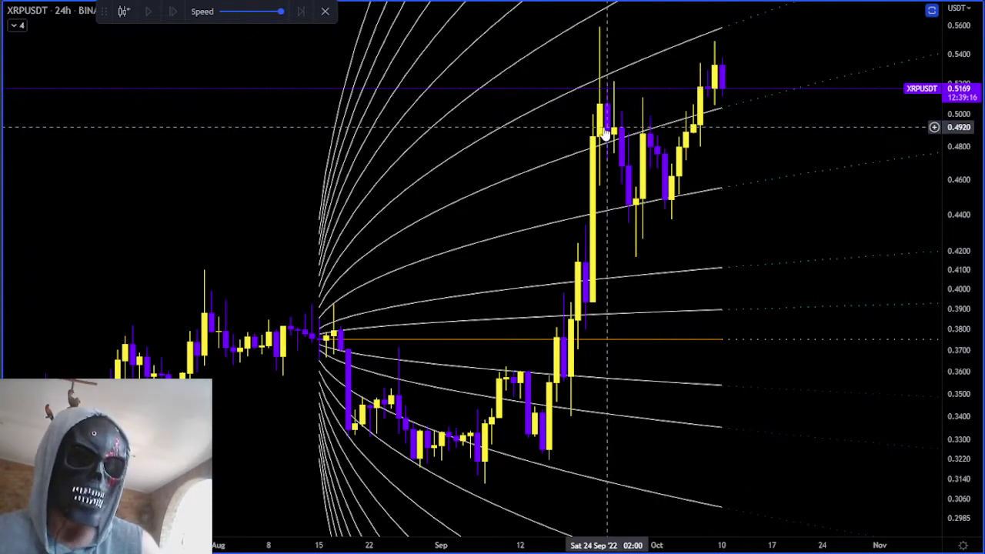
Close the bar replay controls on the 24h XRPUSDT chart and bring the October candles into view.
scroll(595, 138, up, 3)
click(325, 11)
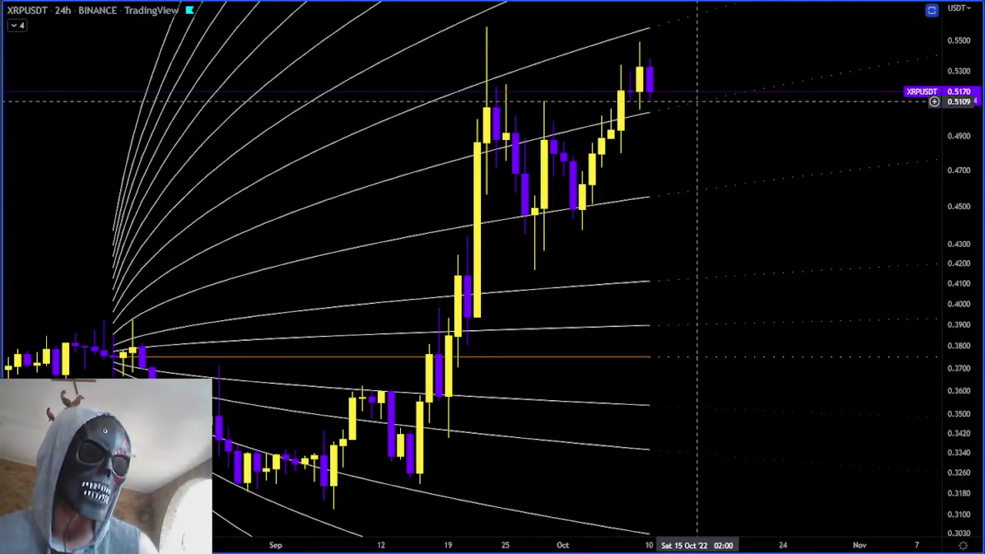
scroll(571, 149, up, 3)
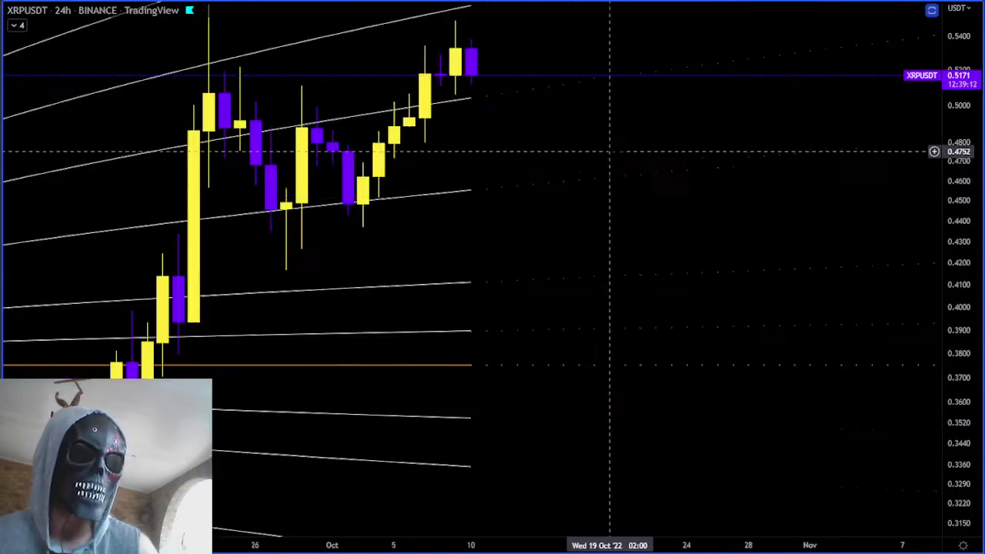
Examine the latest 24h XRPUSDT candles against the curved price bands above and below them.
drag(572, 149, 726, 328)
drag(971, 401, 968, 353)
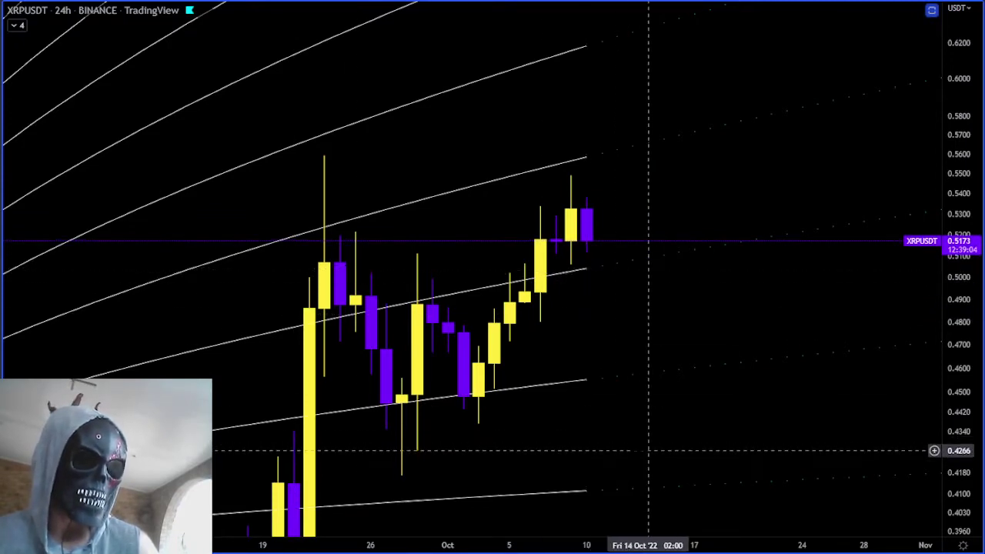
drag(969, 243, 968, 308)
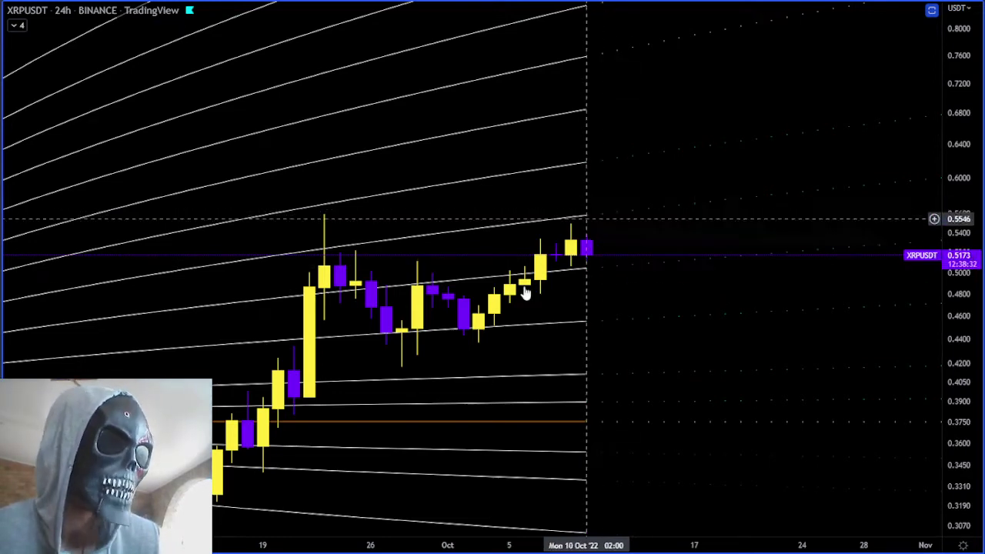
scroll(163, 371, down, 2)
scroll(945, 286, up, 2)
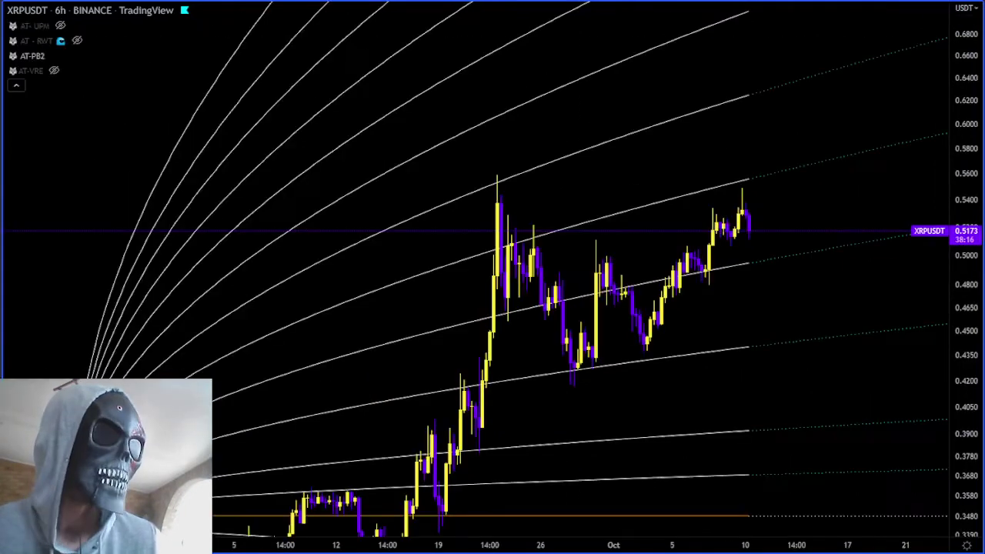
Show the hidden AT - RWT indicator on the 6h XRPUSDT chart.
scroll(723, 204, up, 1)
scroll(762, 209, down, 1)
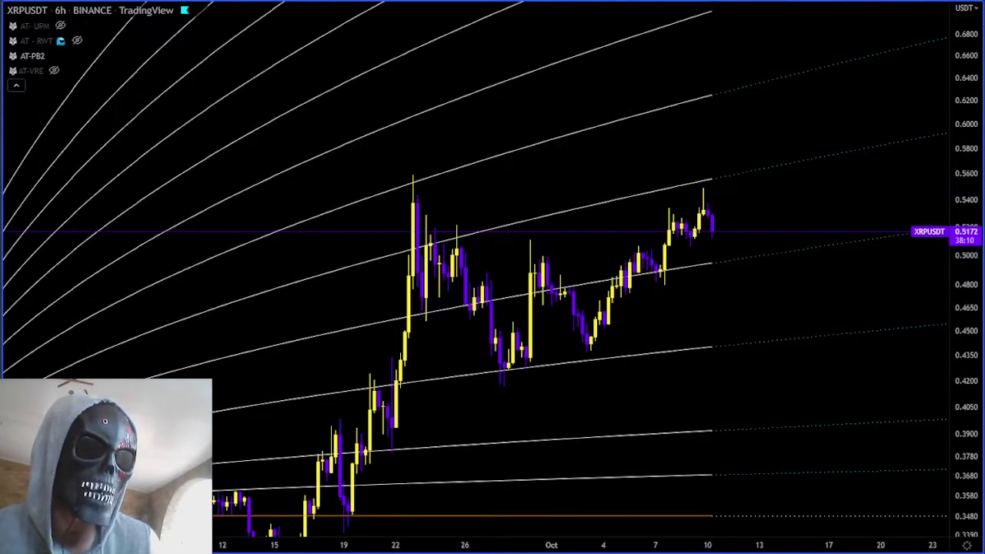
key(ctrl+alt+h)
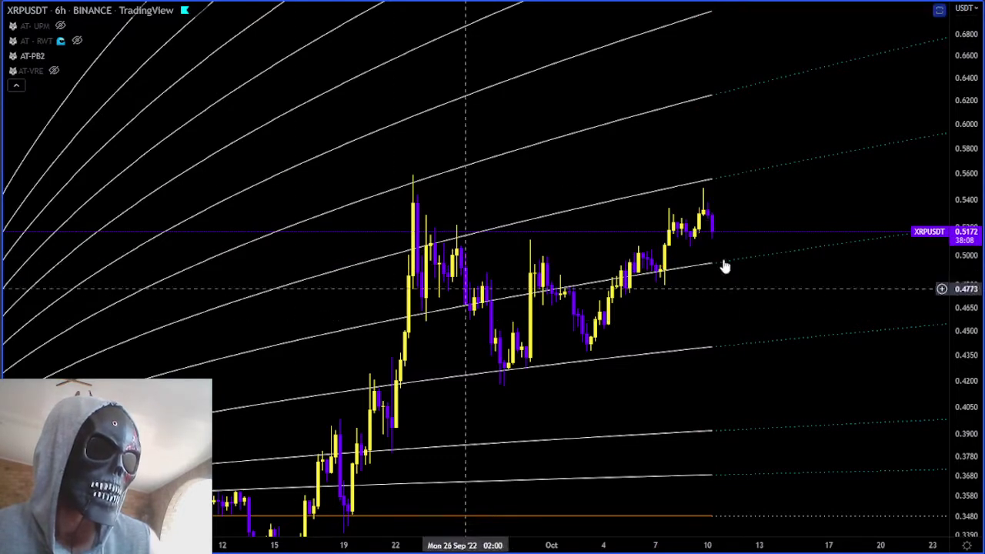
scroll(761, 236, up, 1)
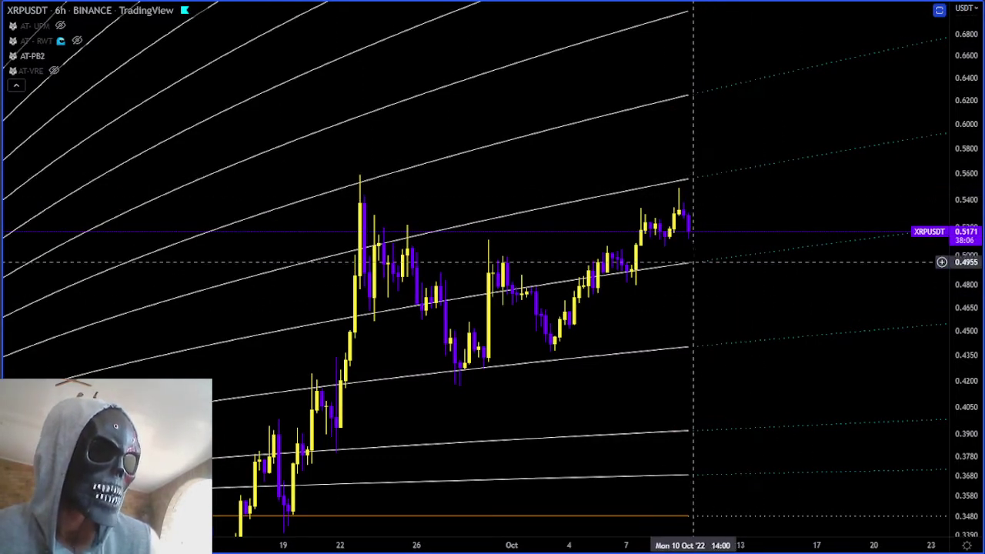
click(77, 42)
Examine the 6h candles from mid-September to 10 October against the AT - RWT lines and the curved bands.
scroll(731, 250, up, 1)
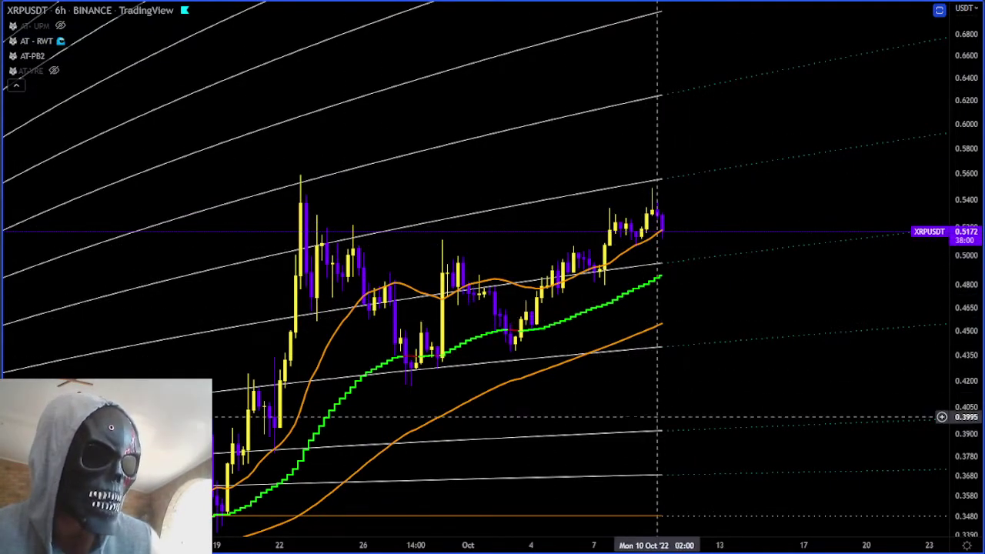
drag(677, 416, 783, 280)
scroll(692, 331, up, 1)
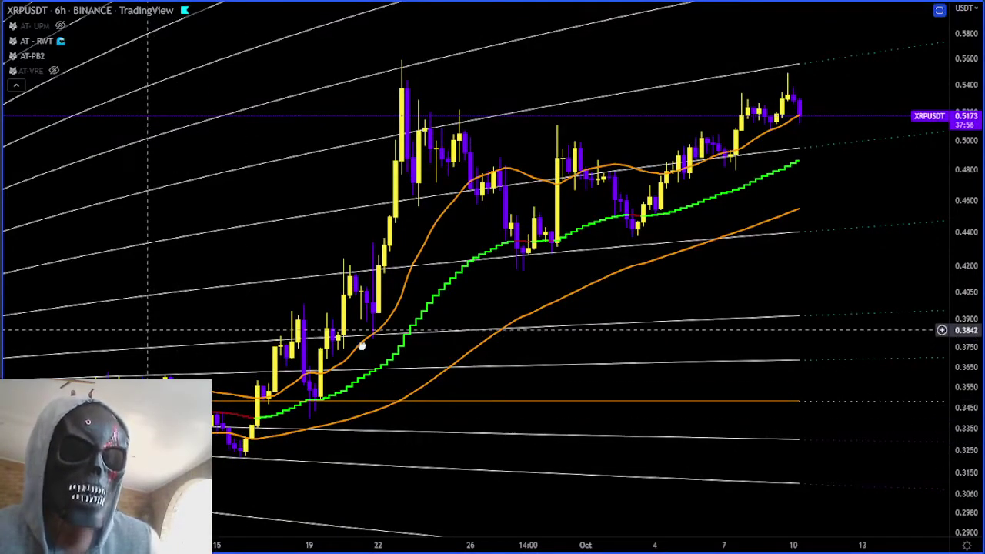
drag(358, 344, 125, 379)
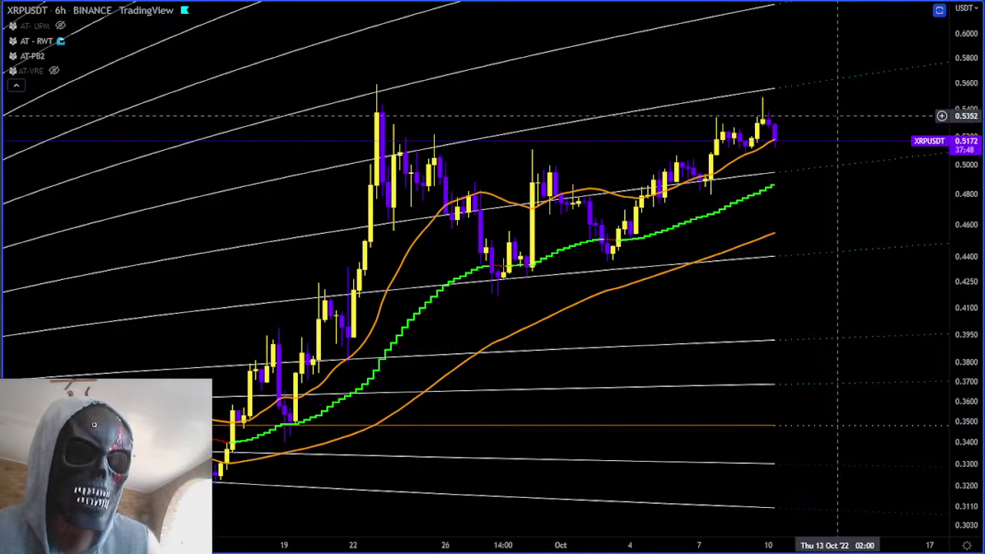
drag(764, 136, 709, 216)
scroll(905, 281, up, 1)
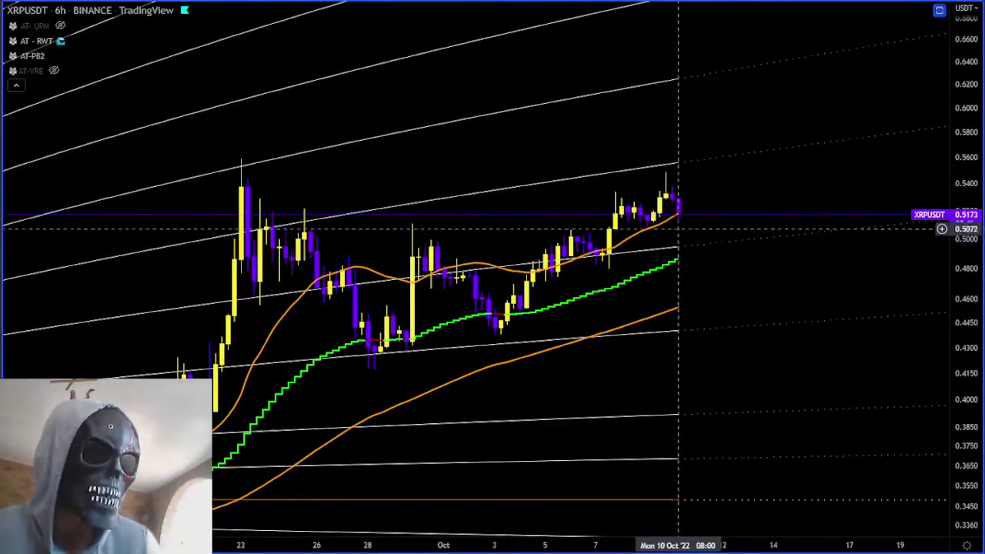
drag(968, 465, 952, 293)
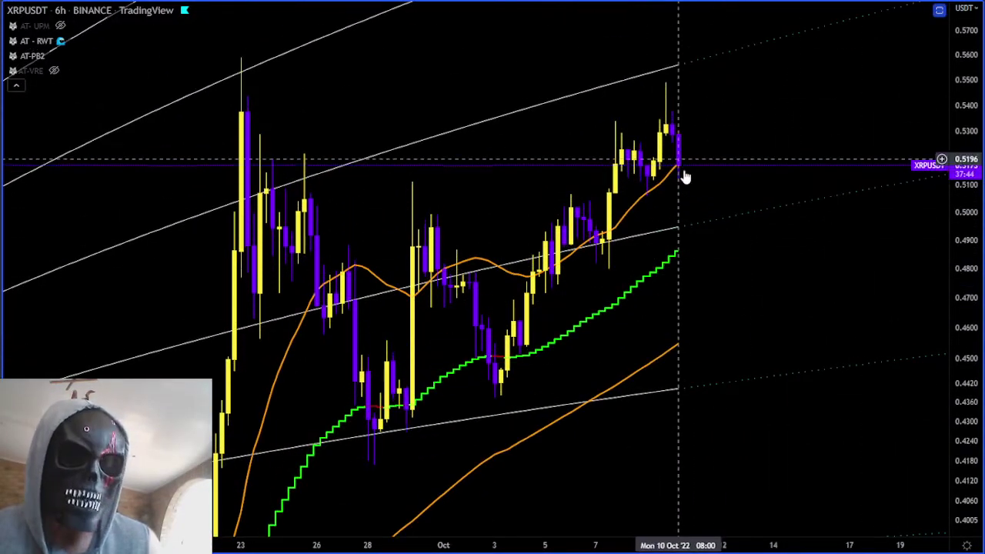
scroll(664, 206, up, 2)
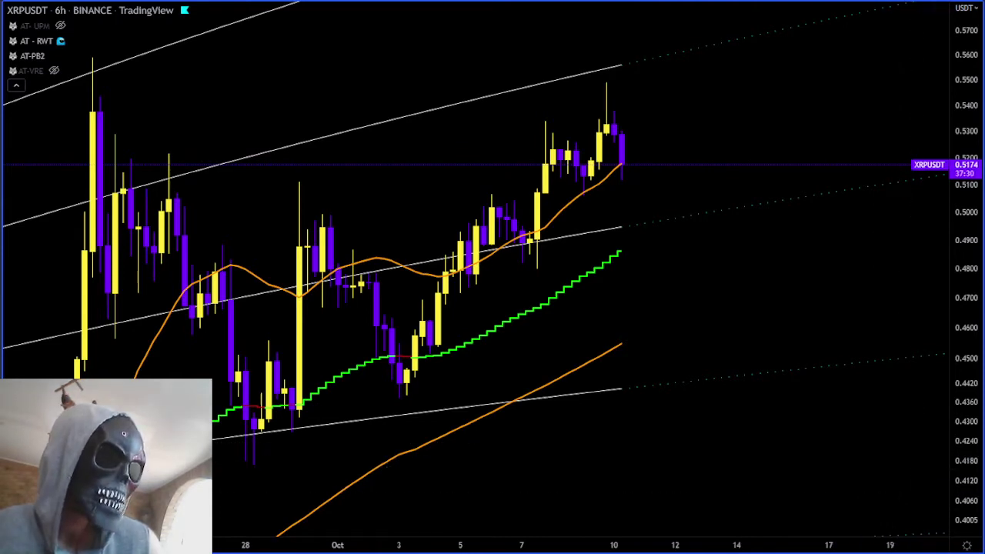
Return to the multi-chart layout and compare the latest 6h candles with the orange and green AT - RWT lines.
key(alt+Return)
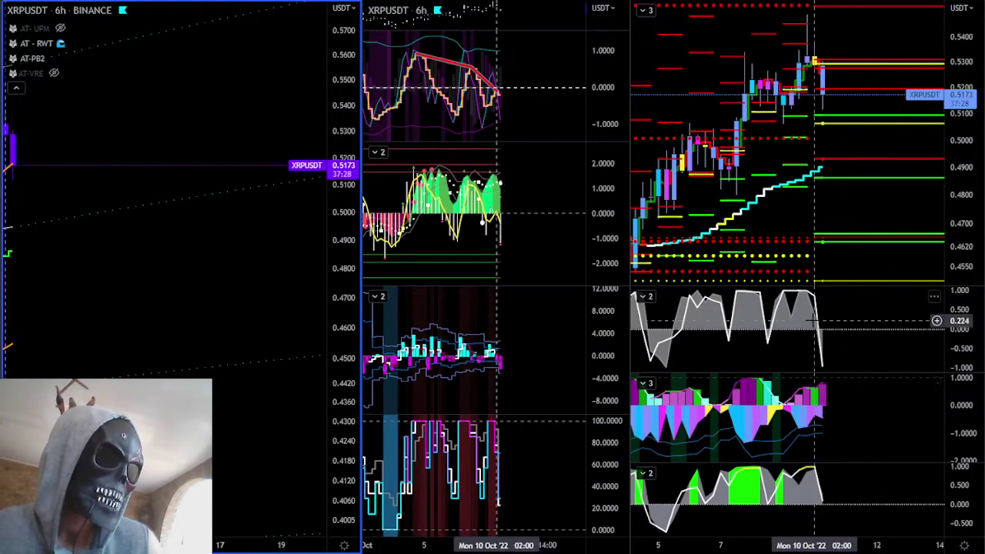
drag(98, 140, 183, 146)
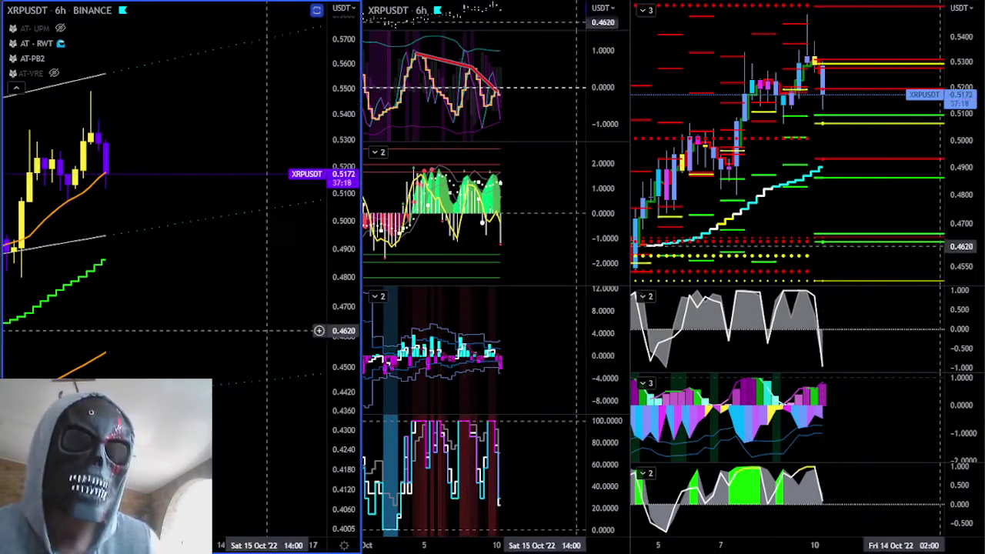
scroll(221, 317, down, 2)
drag(186, 312, 278, 212)
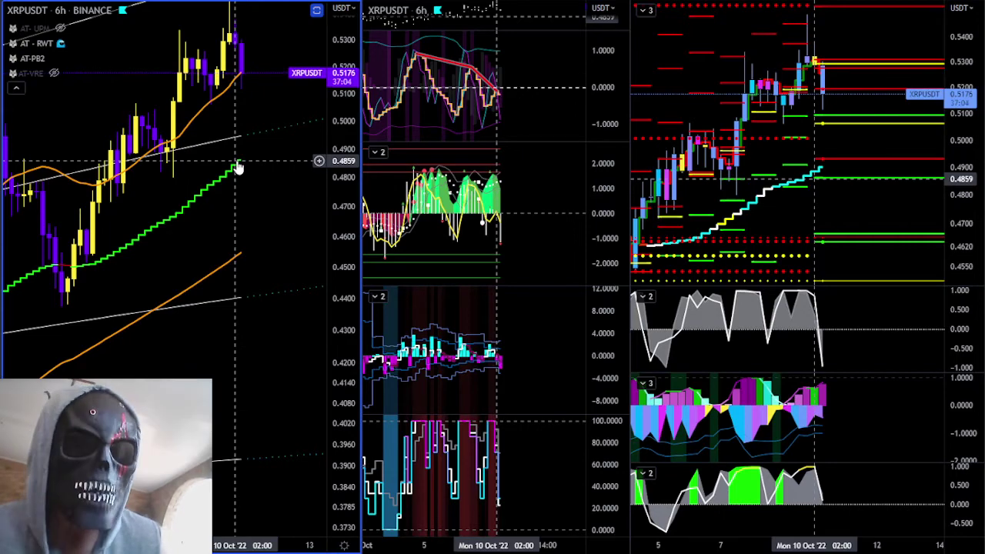
scroll(236, 162, down, 2)
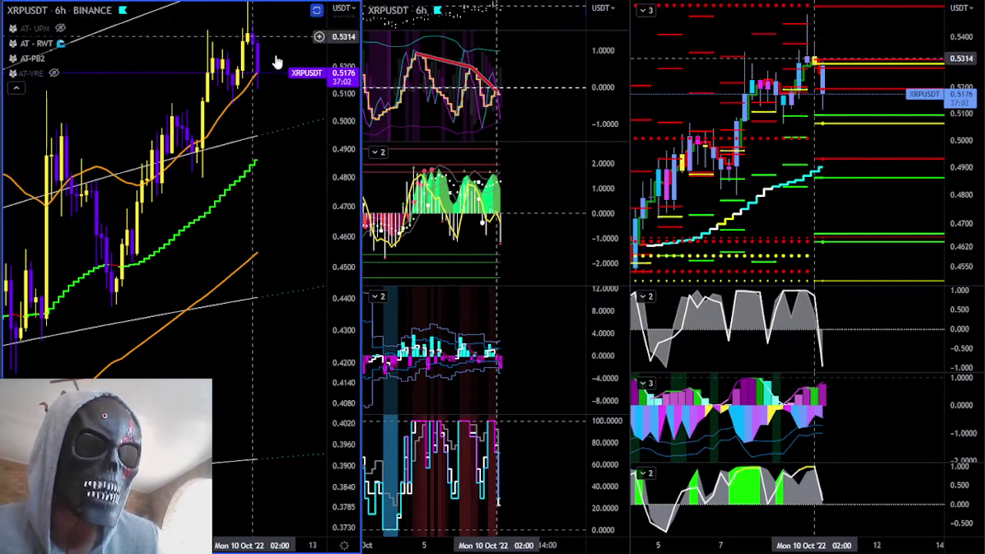
drag(339, 60, 339, 106)
drag(293, 70, 284, 118)
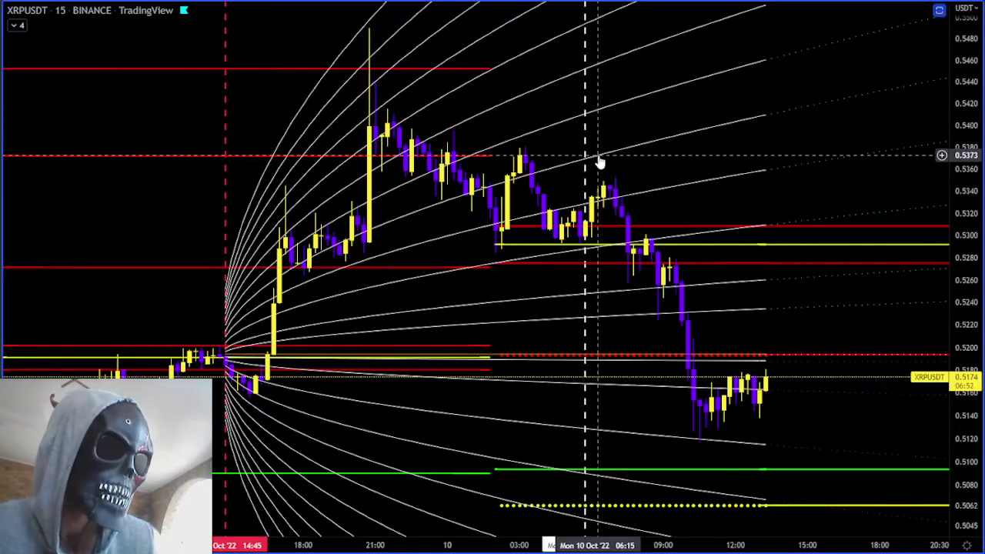
Examine the 15-minute XRPUSDT decline on 10 October against the curved bands and the red and yellow horizontal levels.
scroll(602, 158, up, 3)
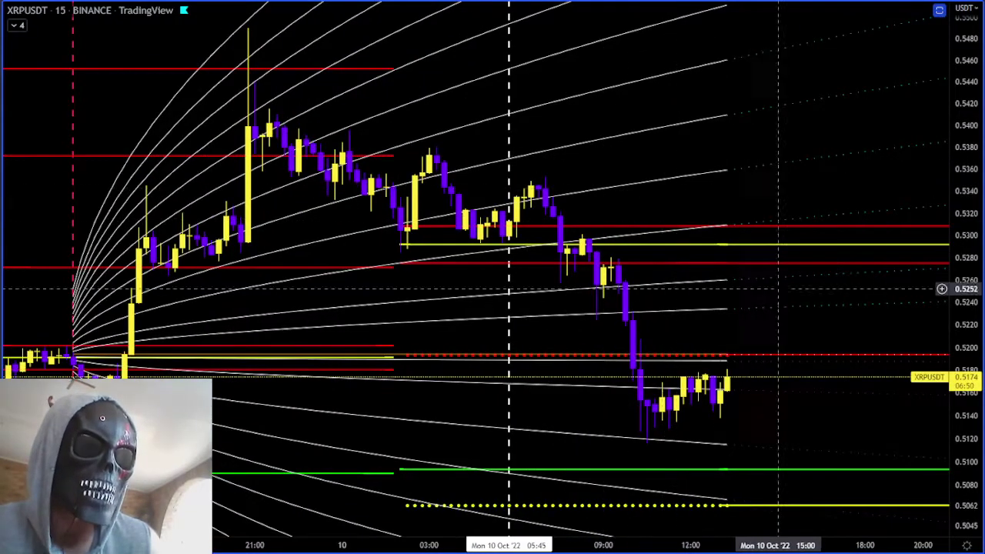
drag(968, 411, 958, 242)
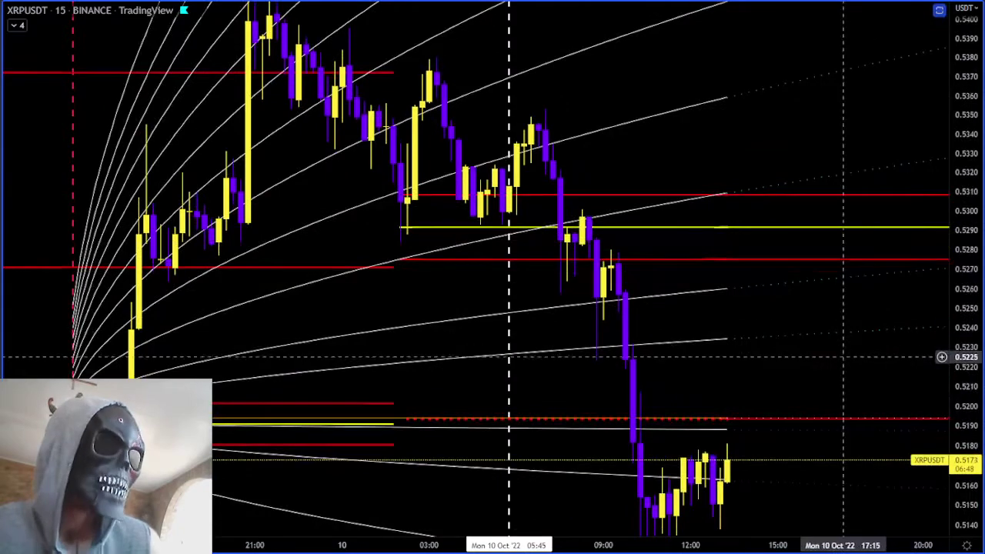
drag(842, 357, 847, 260)
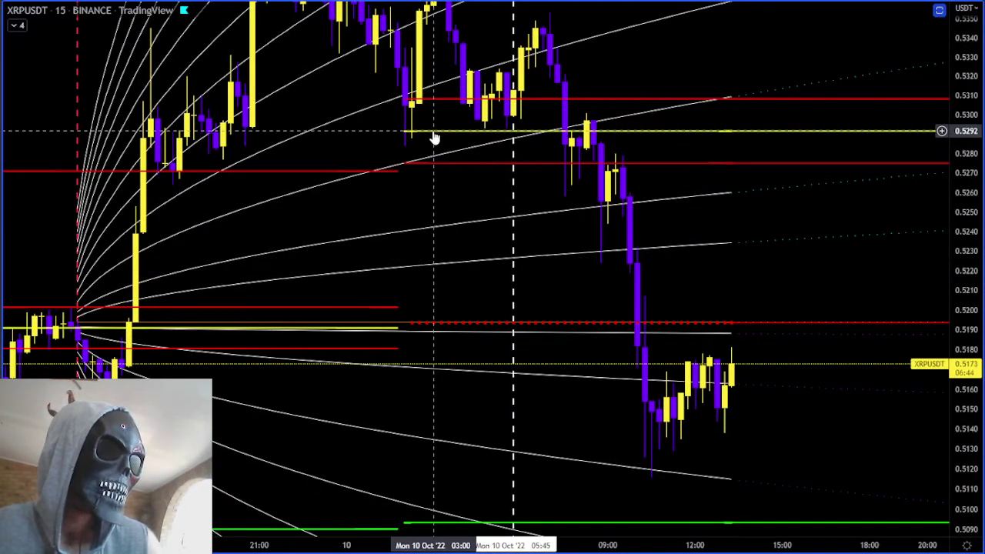
scroll(943, 185, down, 1)
drag(959, 179, 952, 314)
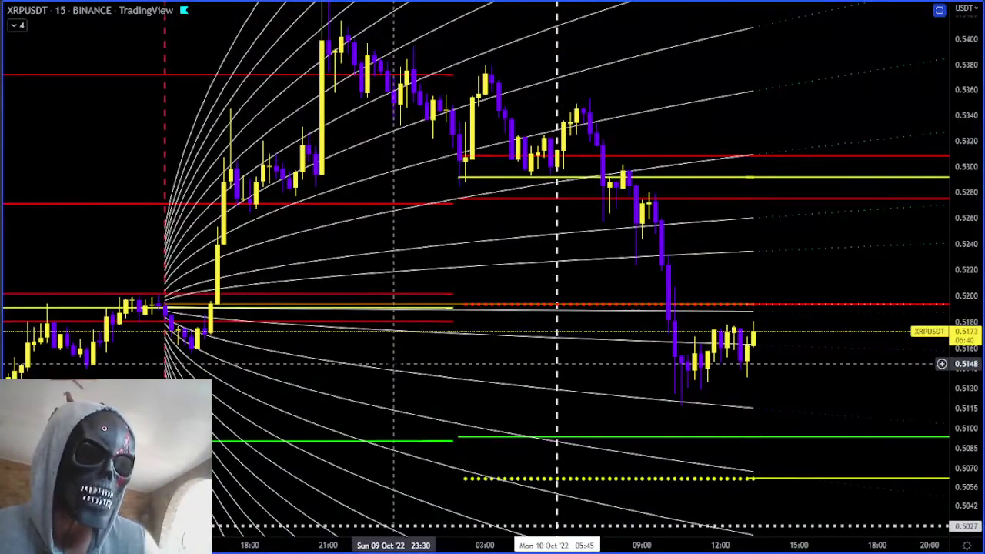
drag(419, 368, 506, 313)
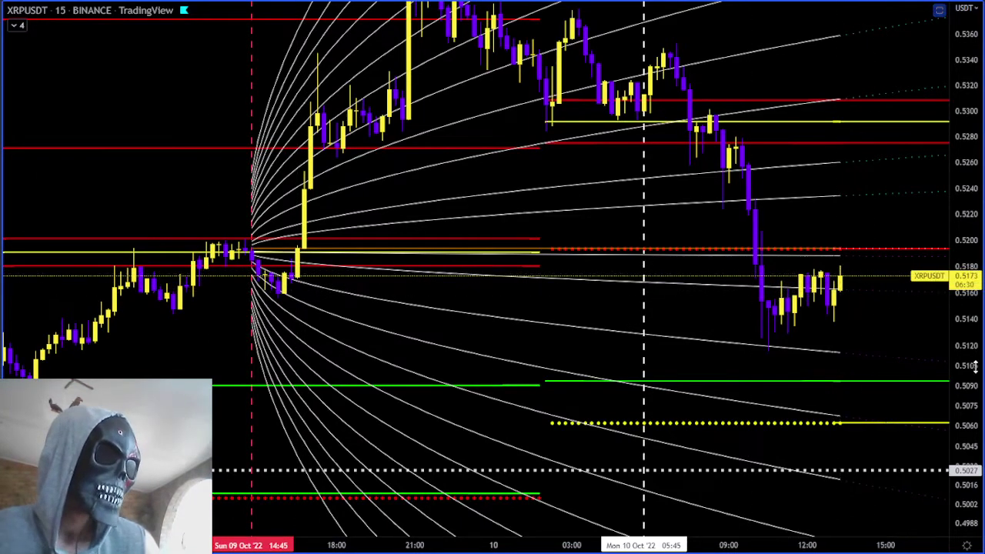
drag(971, 279, 971, 294)
scroll(971, 294, up, 3)
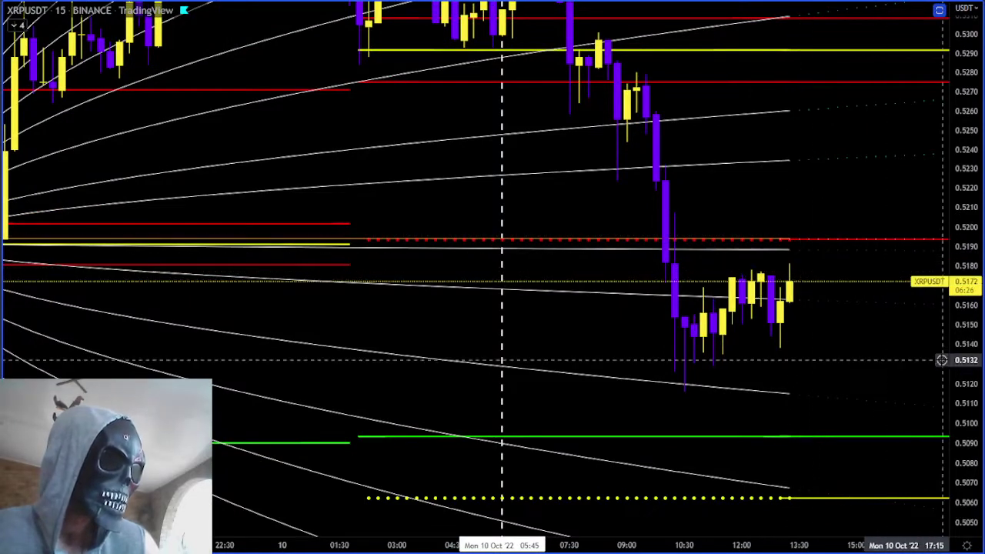
drag(961, 415, 961, 362)
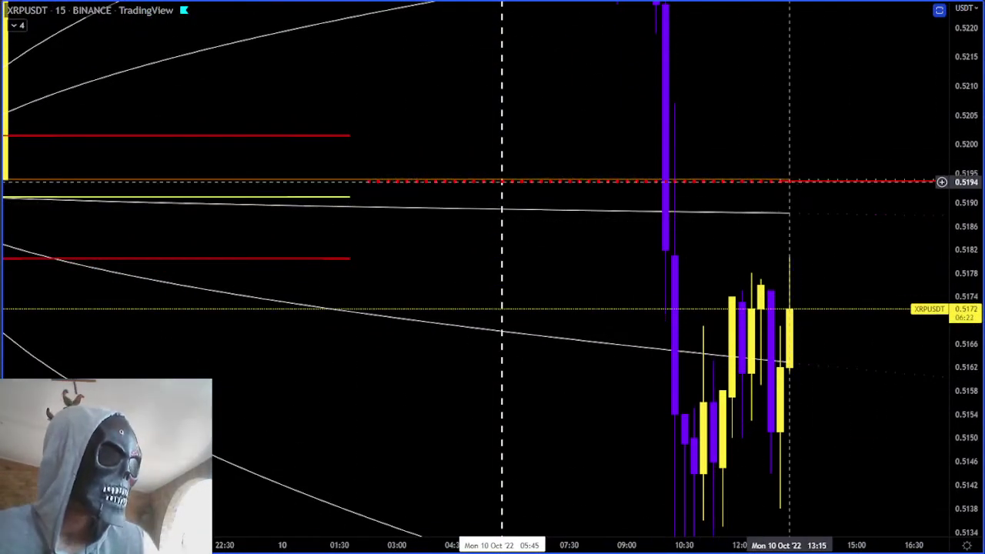
drag(967, 143, 967, 193)
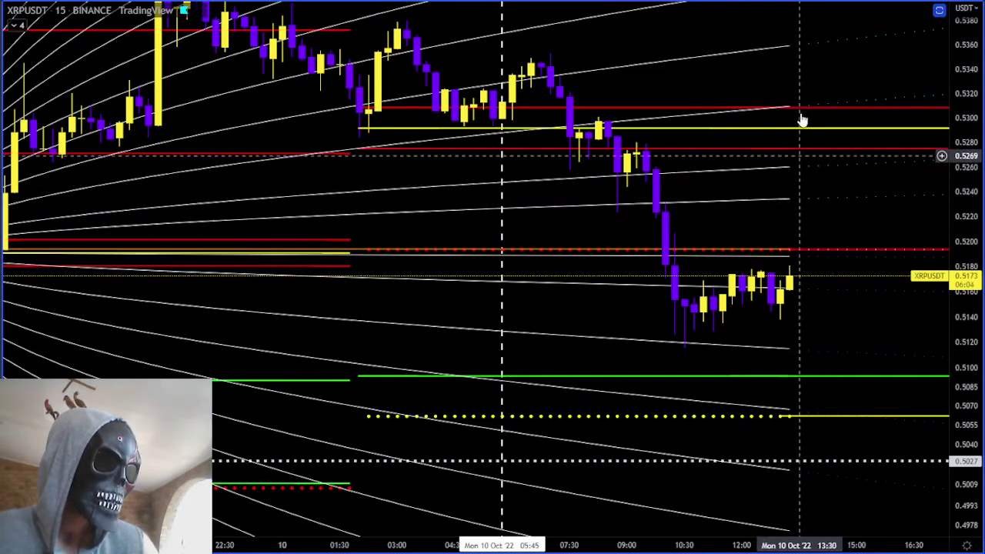
Examine the levels below the 15-minute price, including the dotted lines, and compare them with the previous days' wider range.
scroll(942, 136, up, 3)
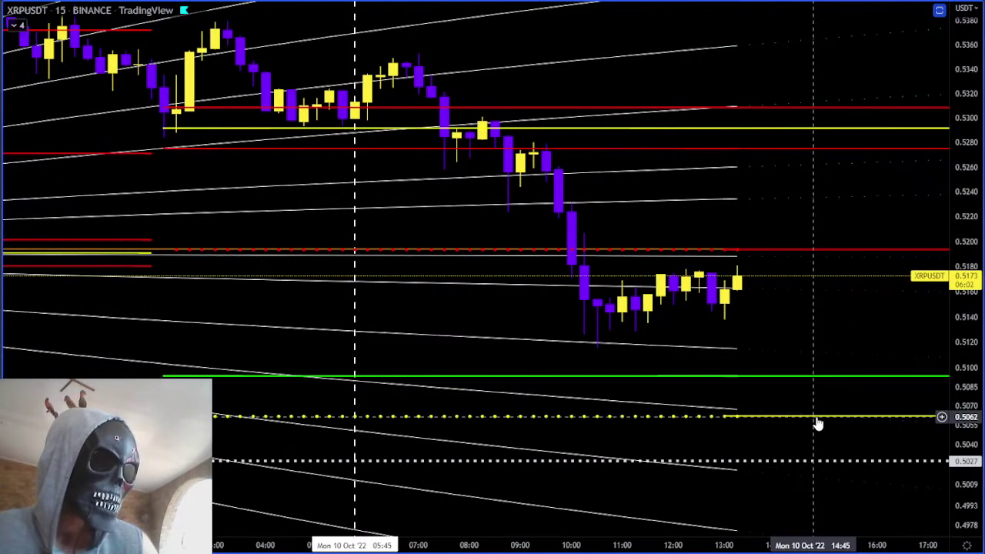
scroll(817, 424, down, 3)
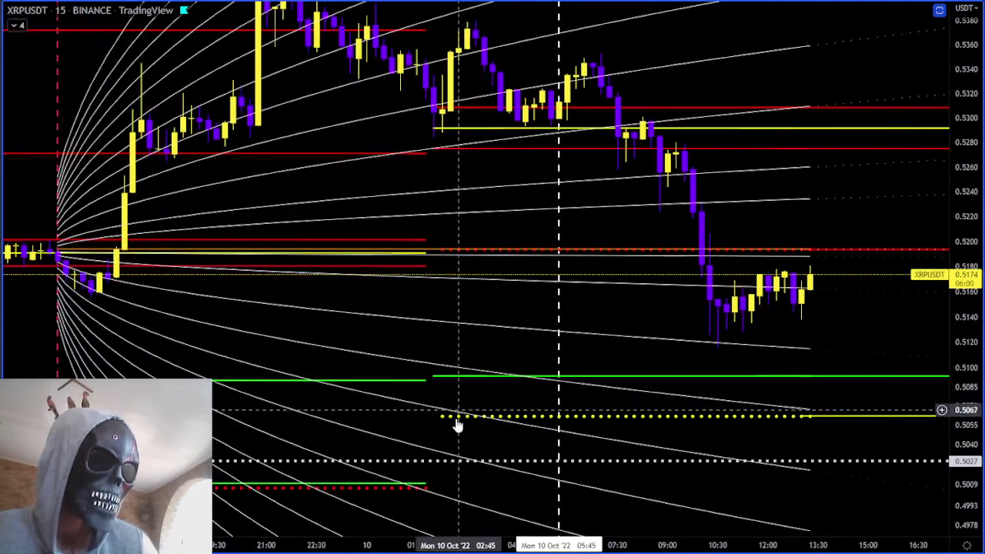
scroll(777, 412, up, 2)
drag(820, 323, 697, 278)
scroll(722, 306, down, 5)
scroll(947, 270, down, 4)
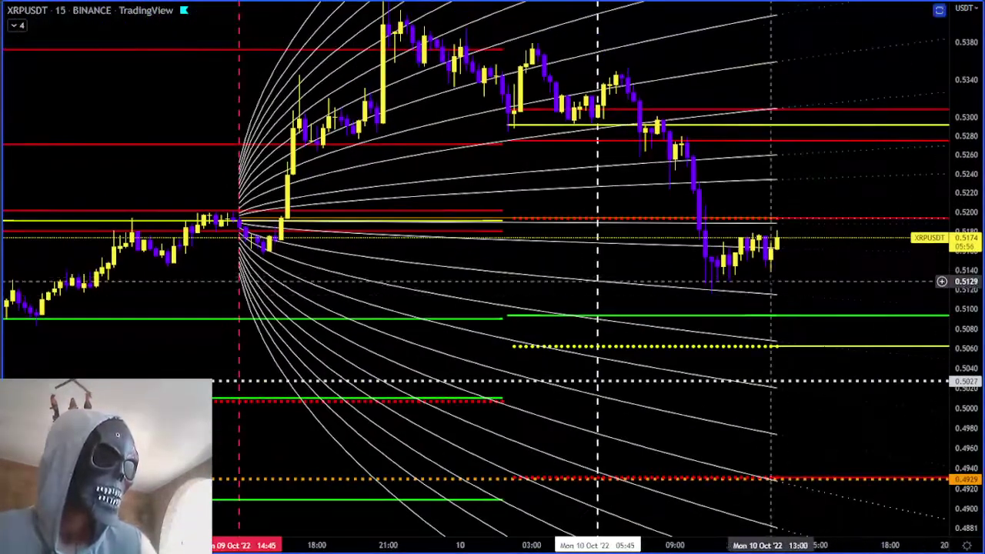
scroll(941, 267, down, 5)
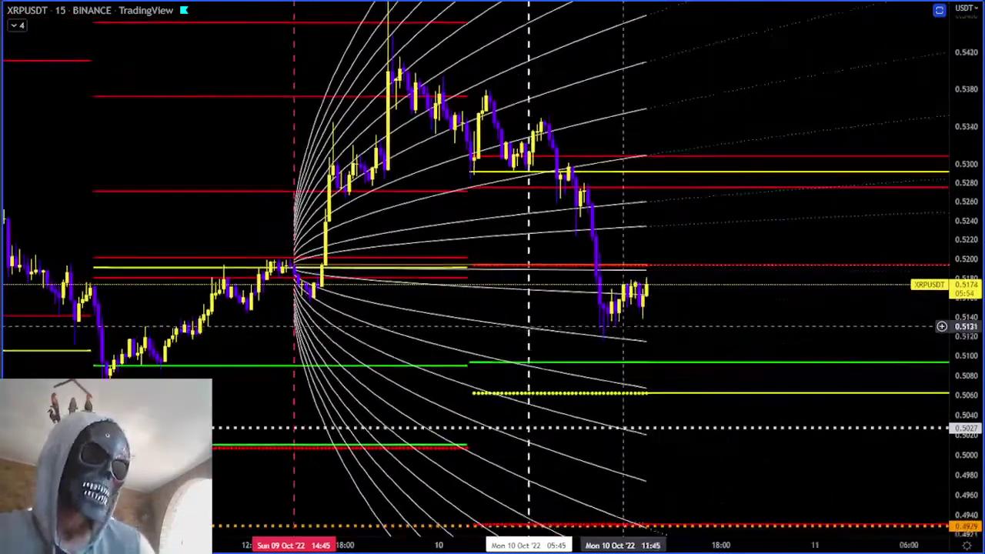
drag(964, 169, 958, 318)
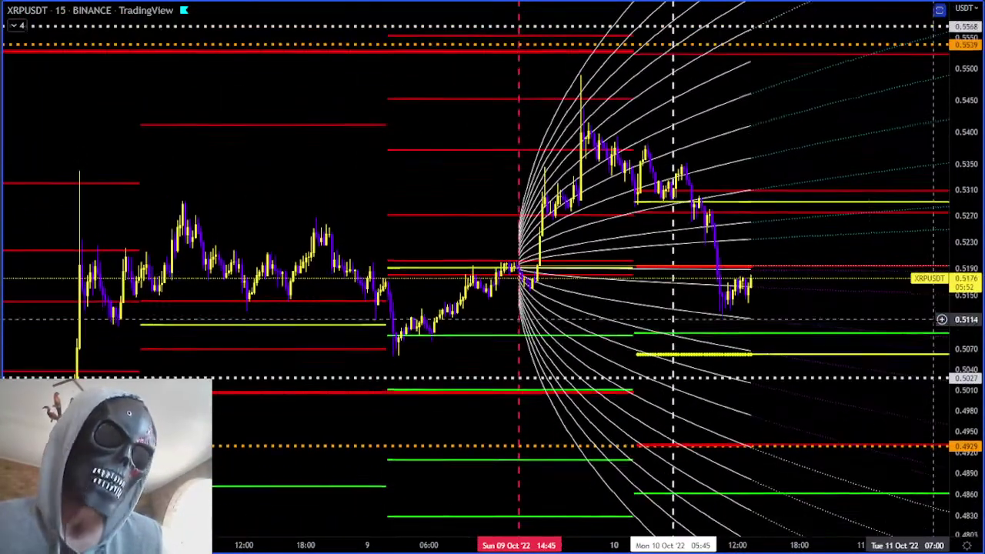
drag(823, 324, 557, 401)
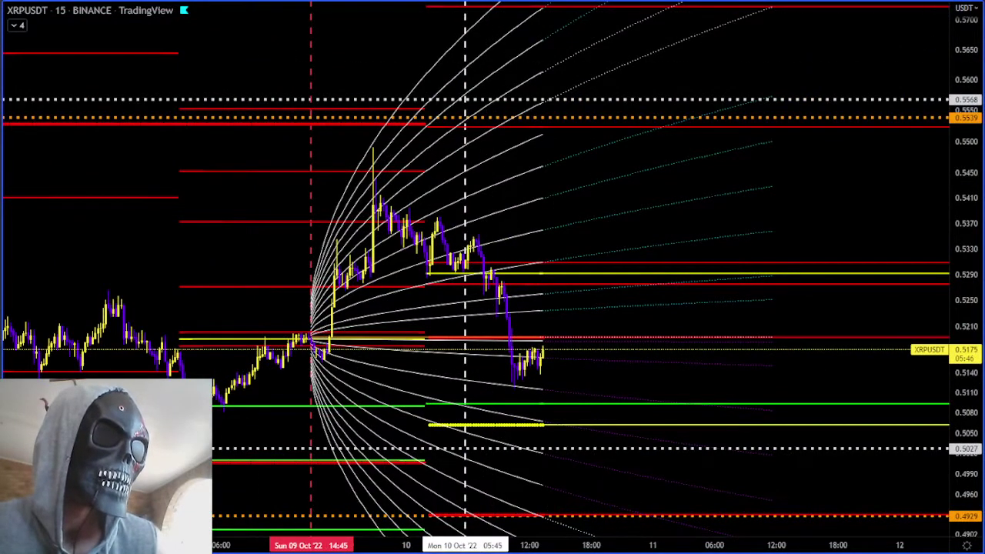
Switch to the 1-minute XRPUSDT chart and view the price movement around the bands starting at the white dashed line.
key(ctrl+Tab)
scroll(539, 281, up, 3)
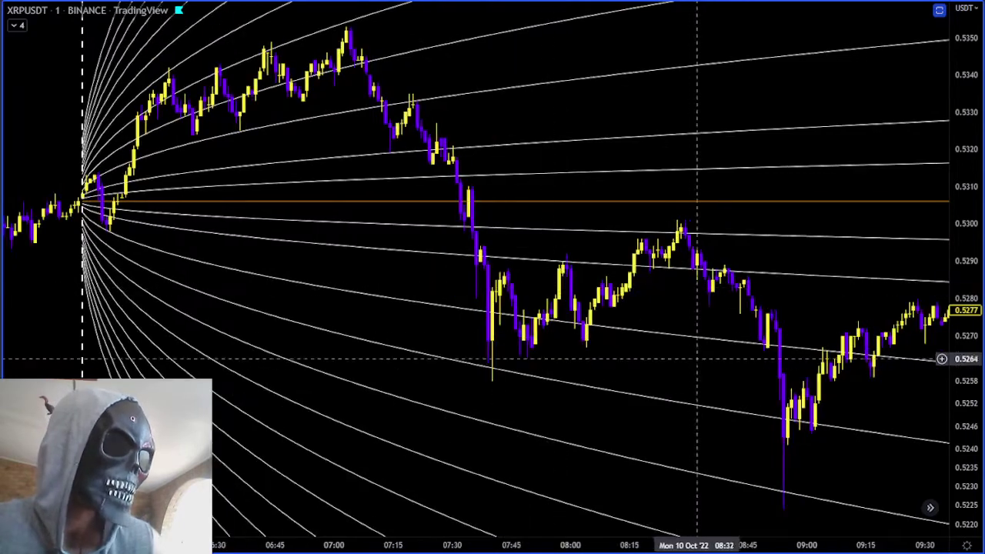
scroll(295, 291, down, 2)
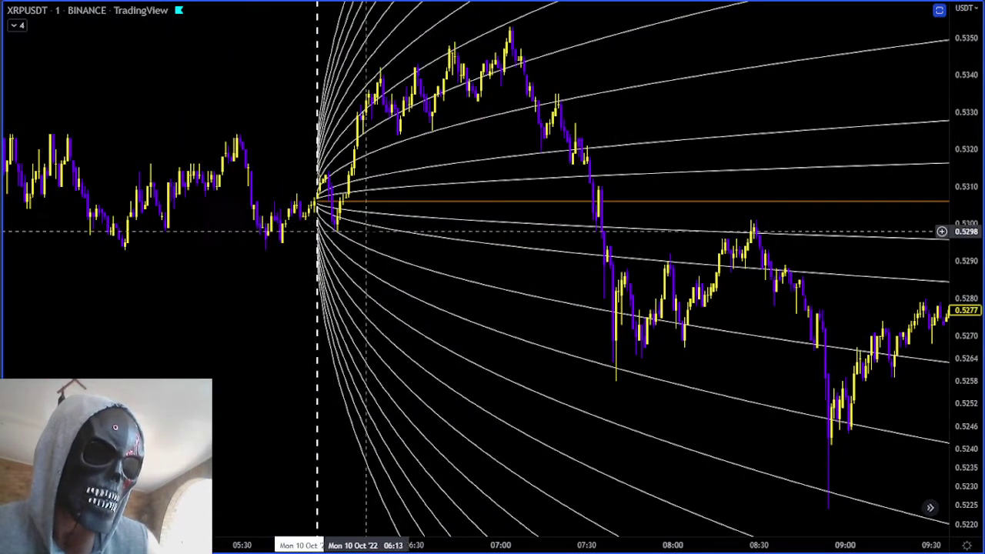
Follow the 1-minute XRPUSDT decline along the lower curved bands to the latest candles on 10 October.
drag(723, 172, 426, 132)
drag(791, 342, 575, 310)
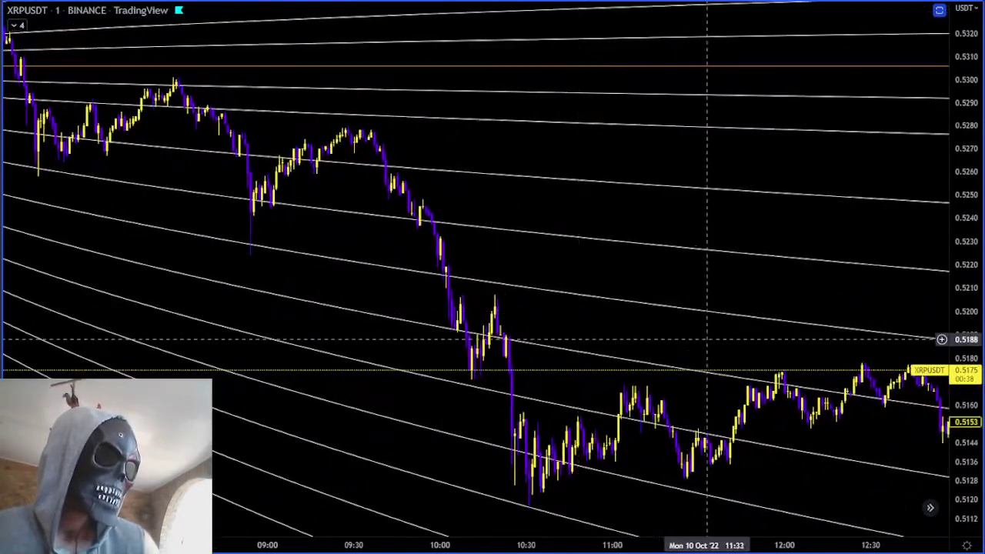
drag(685, 336, 475, 316)
scroll(829, 358, down, 2)
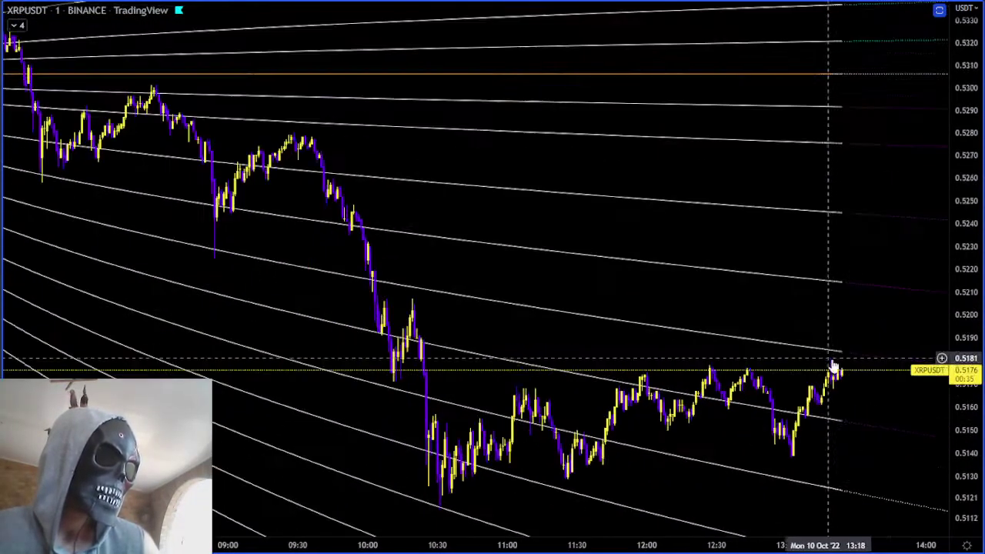
scroll(839, 386, up, 2)
drag(967, 411, 968, 356)
drag(896, 425, 884, 390)
drag(960, 345, 960, 432)
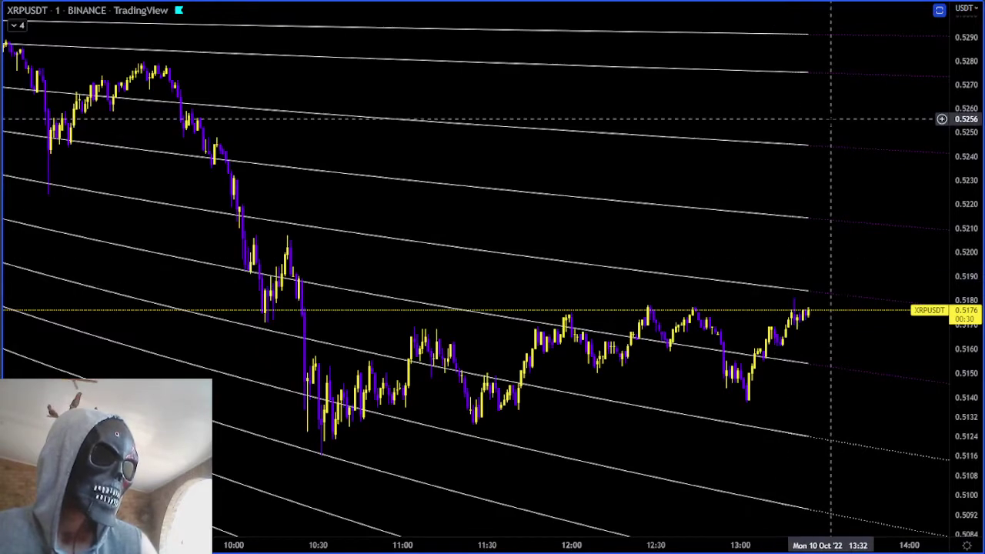
Examine the upper curved bands above the orange level, and view the whole fan from the white dashed line to the latest candles.
drag(827, 137, 779, 445)
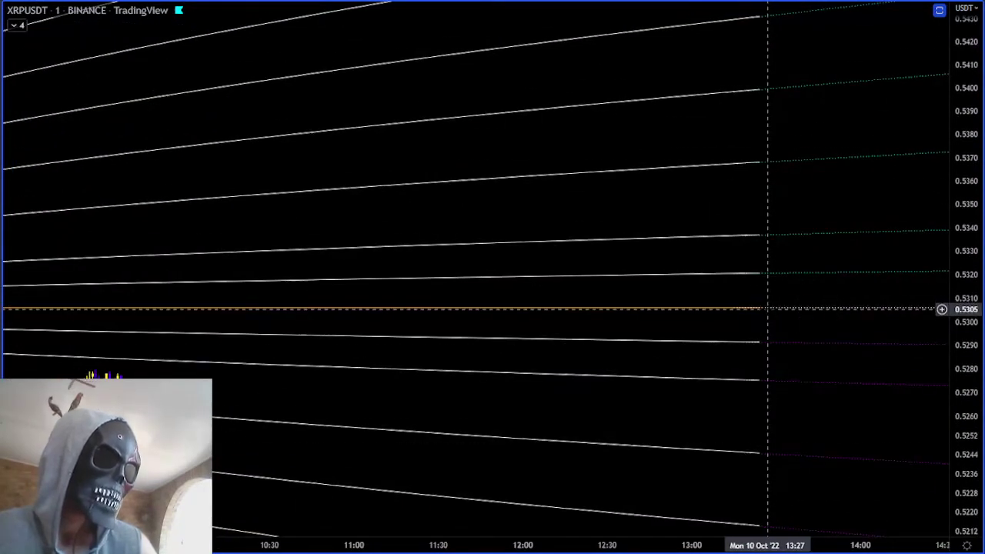
scroll(768, 308, down, 5)
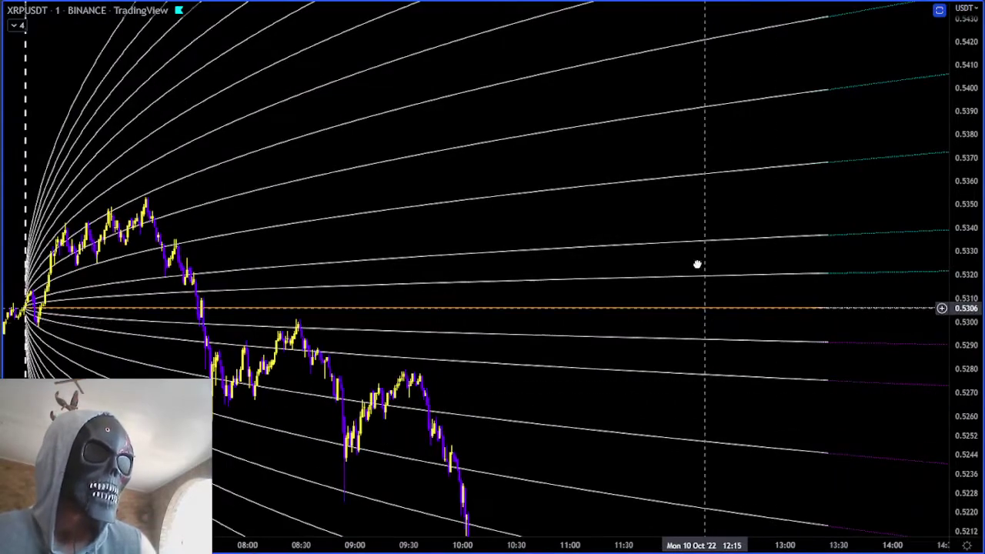
drag(698, 267, 541, 27)
scroll(903, 224, down, 2)
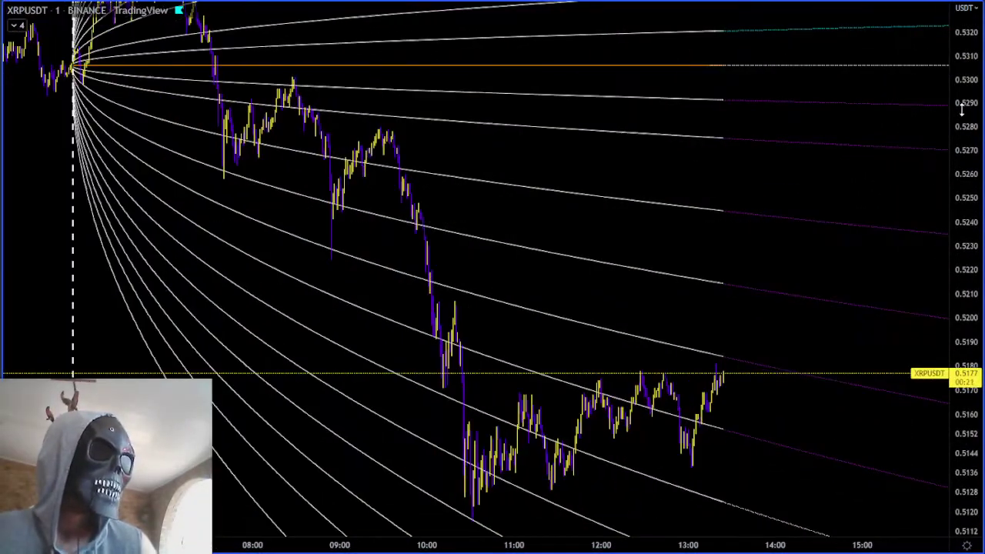
drag(974, 117, 978, 347)
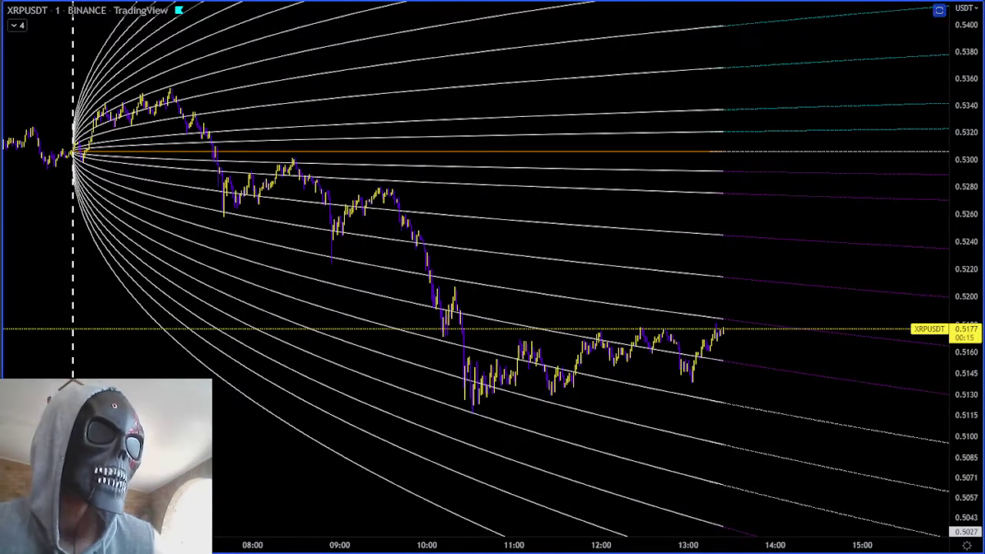
Open the long-term chart with the AT indicators, set its interval to 14D and examine the latest candle and oscillators.
click(393, 1)
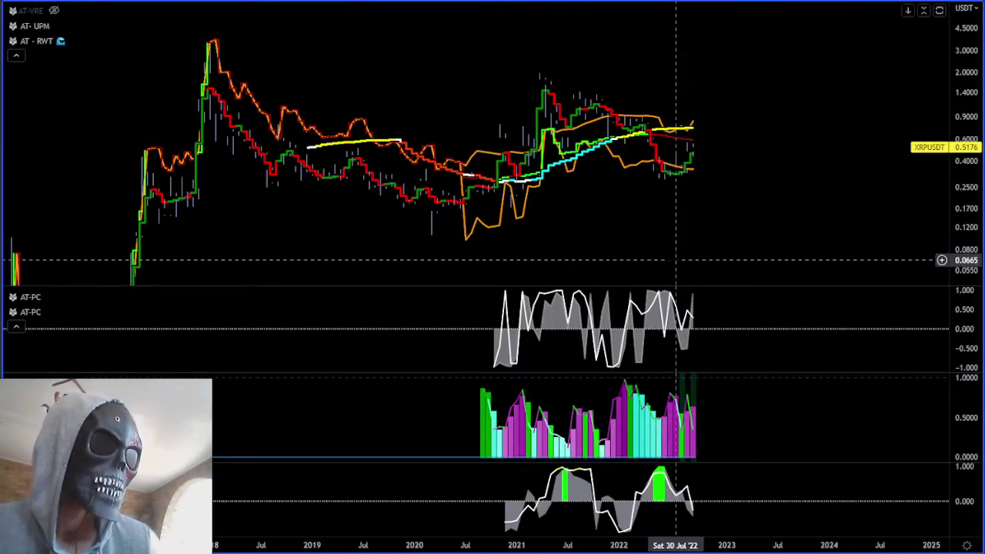
scroll(676, 260, up, 5)
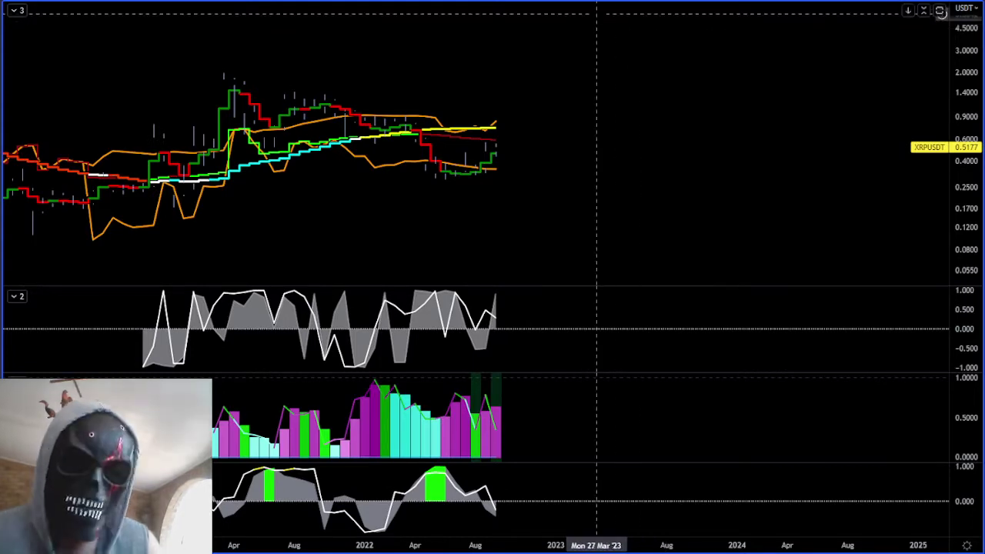
text(14D)
key(Return)
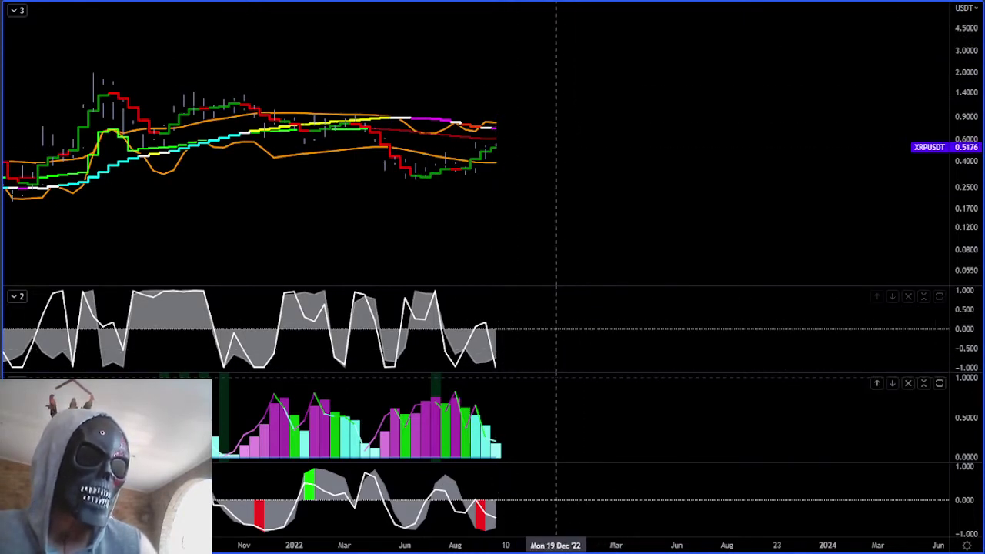
mouse_move(508, 526)
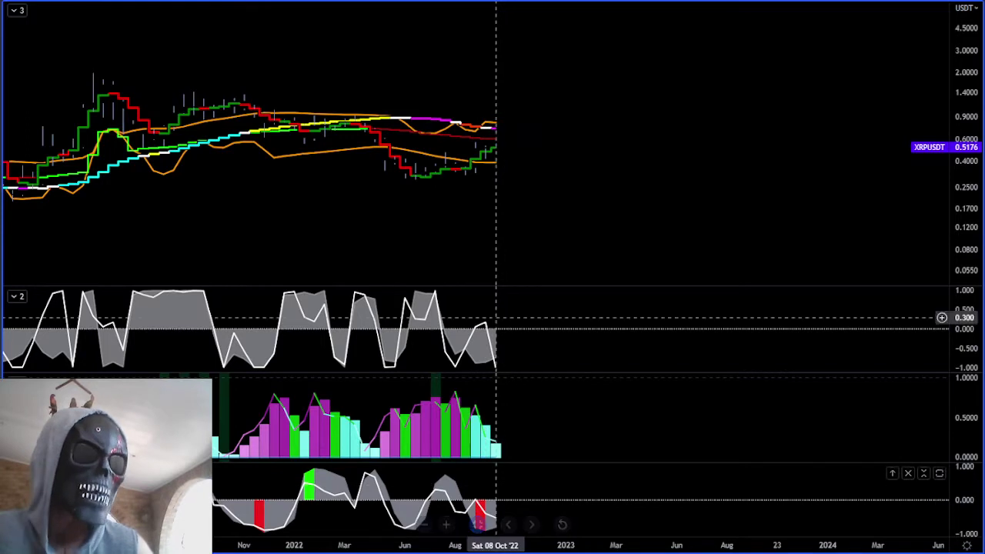
mouse_move(477, 524)
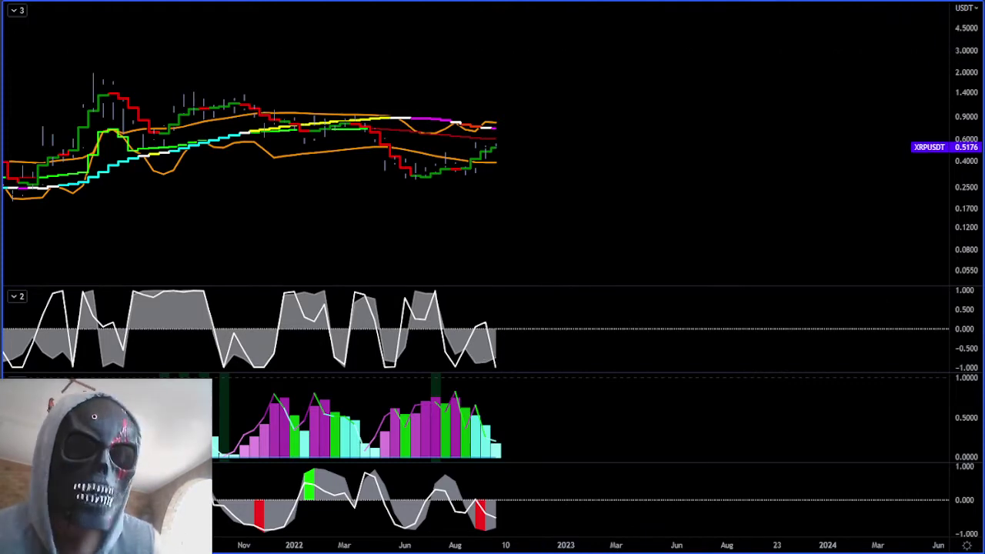
Search for the symbol XRPUSDT and load the first match into the 14D chart.
text(XRPUSDT)
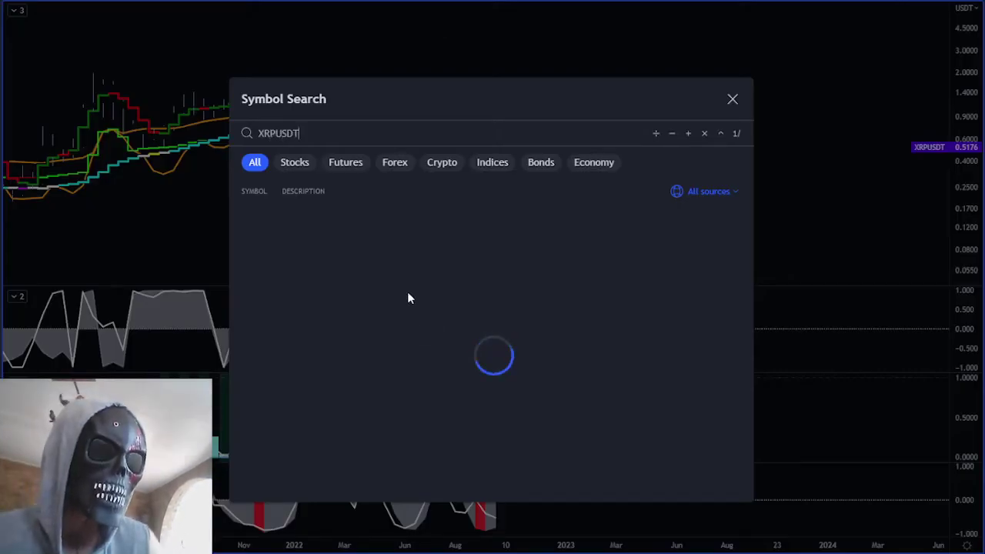
click(400, 217)
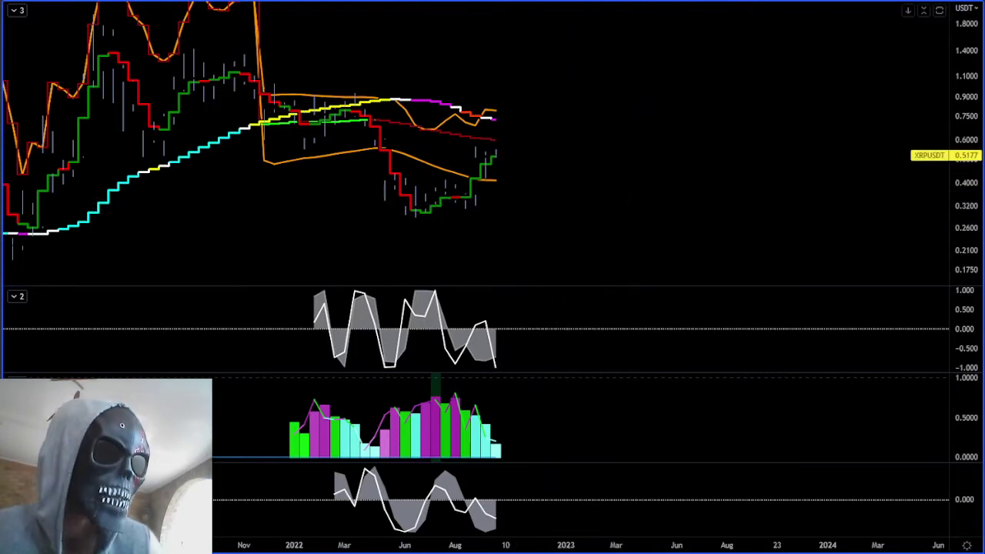
Move down through the 2-day chart to the daily chart and enlarge the recent candles against the AT lines.
click(663, 1)
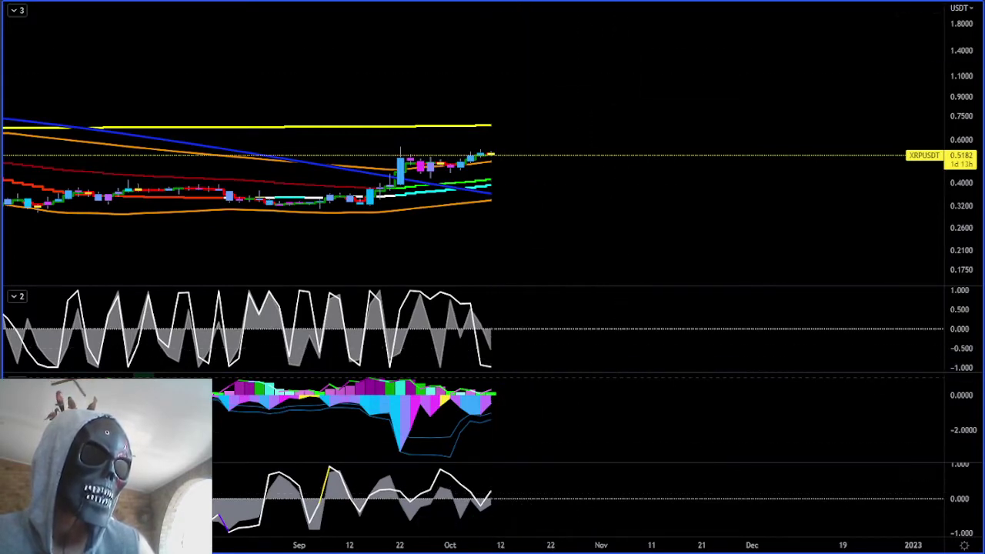
click(593, 1)
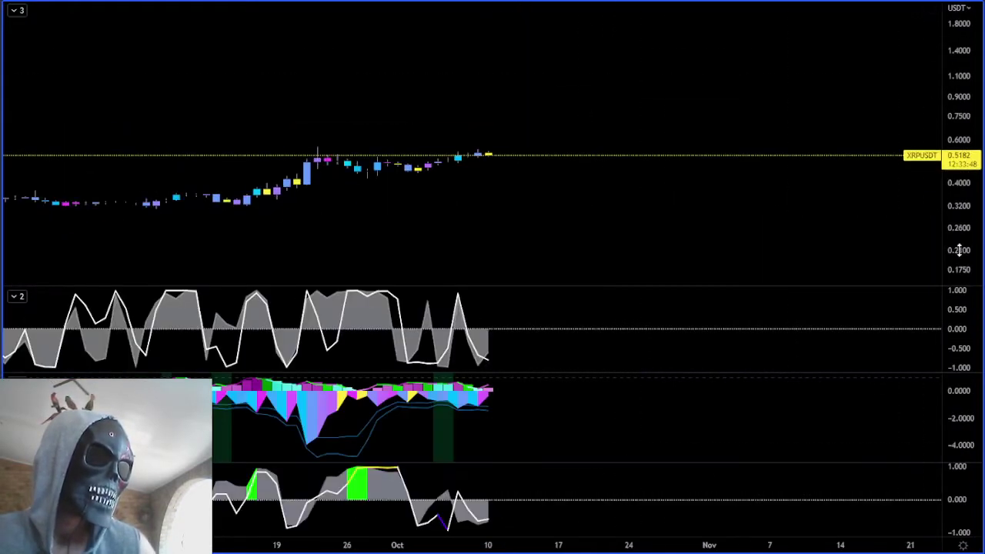
scroll(659, 138, up, 3)
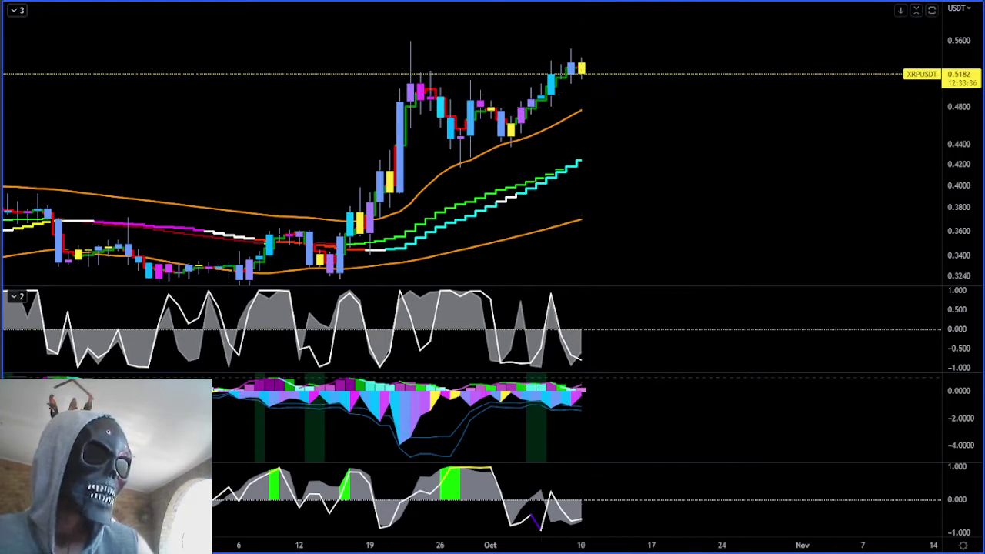
Move down to the 6-hour chart and stretch the price scale to compare the latest candles with the orange and green lines.
text(240)
key(Return)
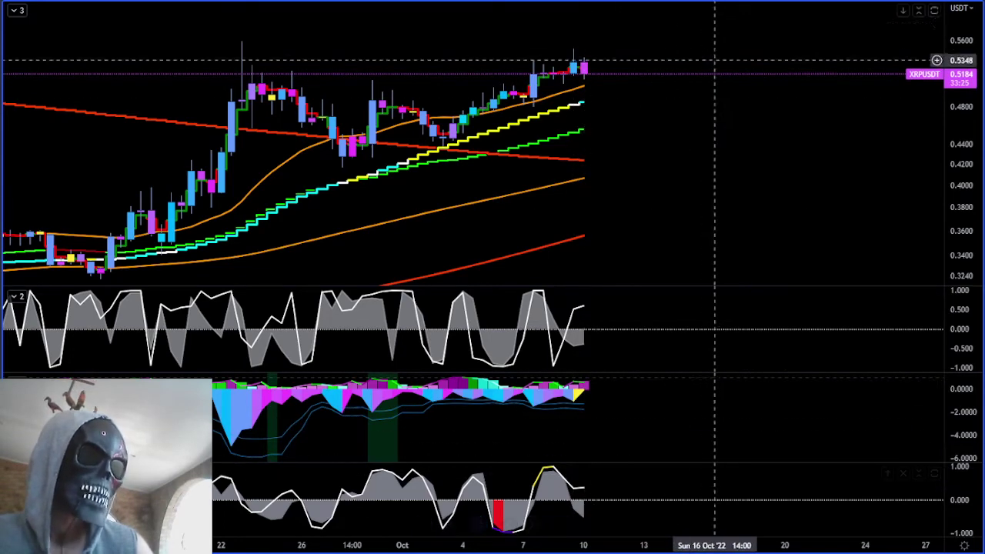
drag(957, 220, 927, 31)
drag(755, 151, 709, 284)
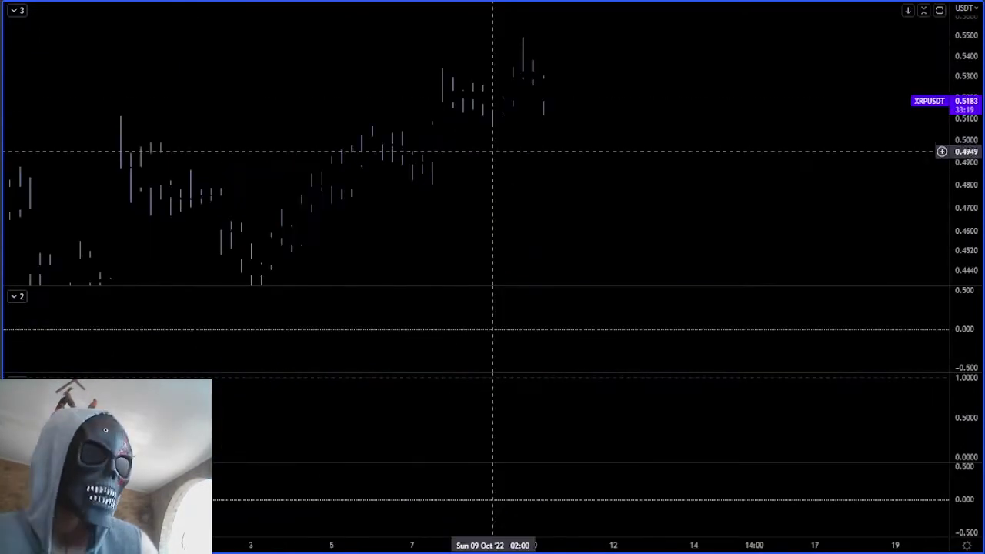
scroll(655, 202, down, 3)
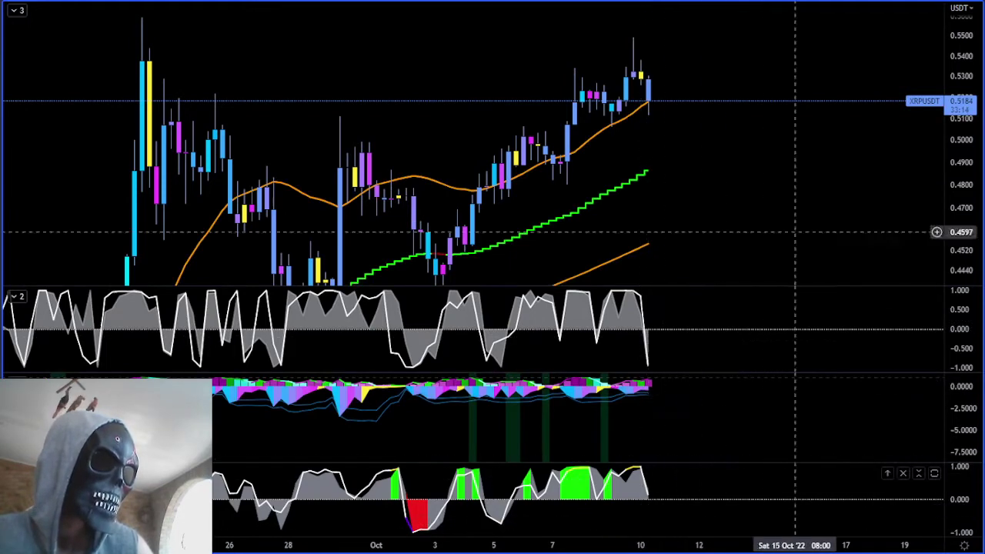
drag(965, 164, 949, 73)
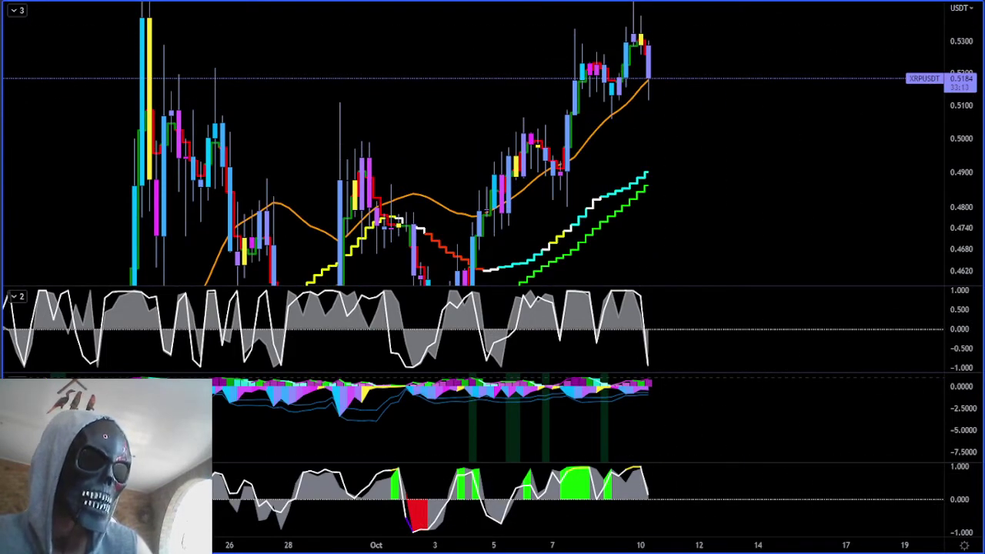
Switch to the 3-hour chart and compare the 10 October drop with the orange, cyan and green lines below price.
click(508, 1)
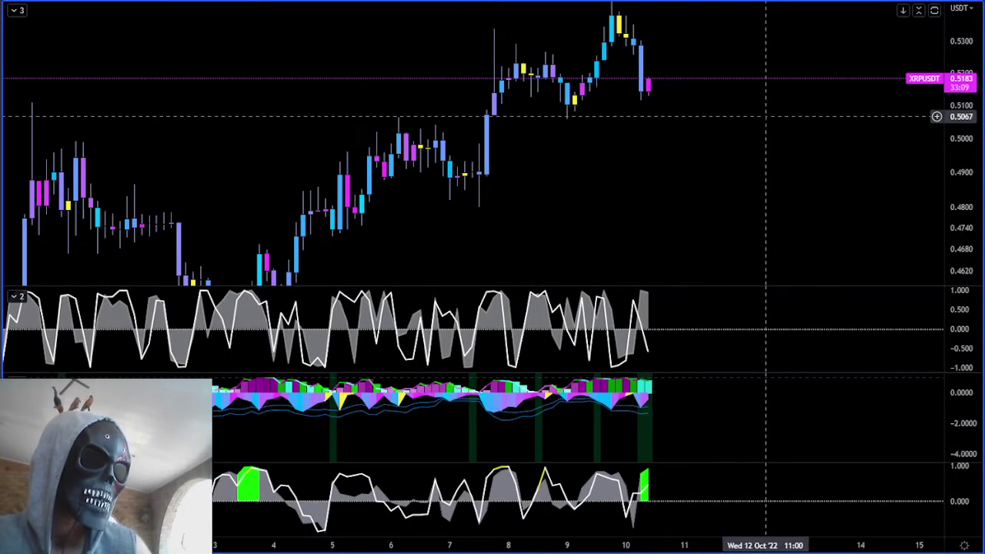
scroll(801, 179, down, 1)
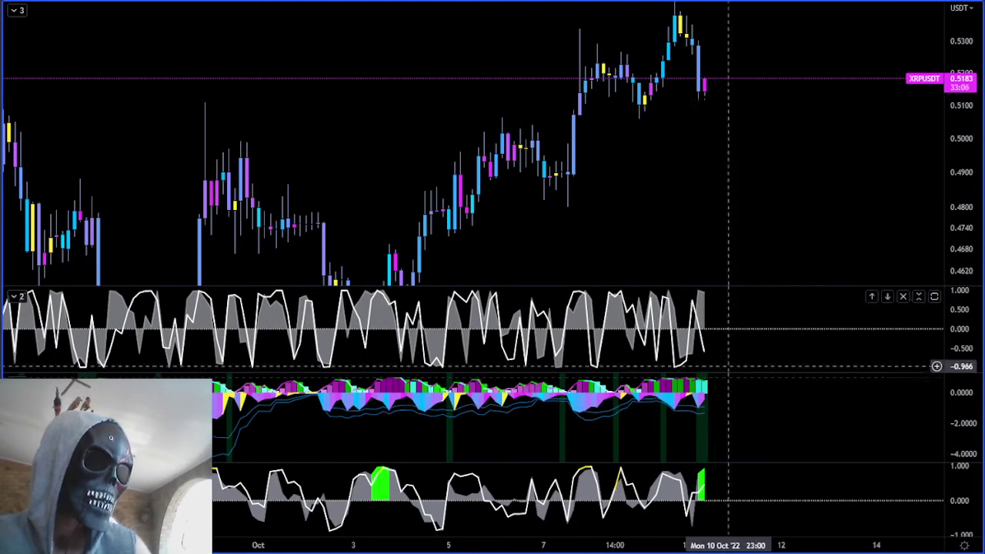
scroll(729, 339, up, 2)
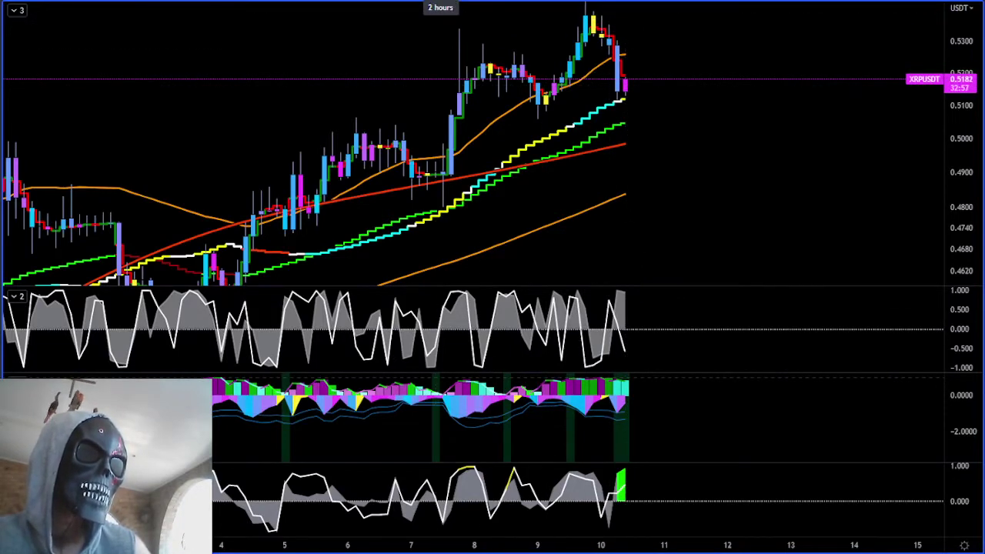
Switch to the 90-minute chart and enlarge the price range around the latest drop and the green stepped line.
click(403, 1)
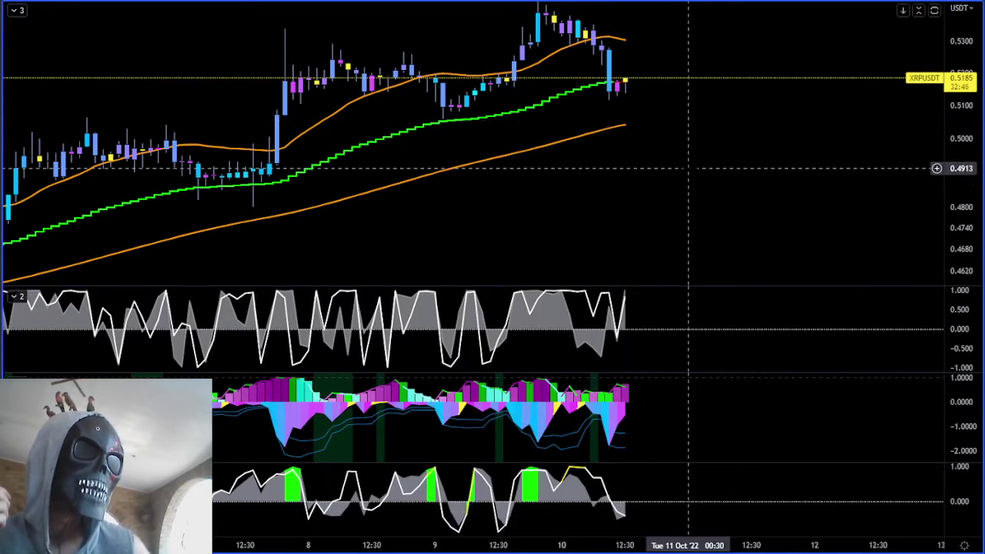
scroll(774, 151, down, 3)
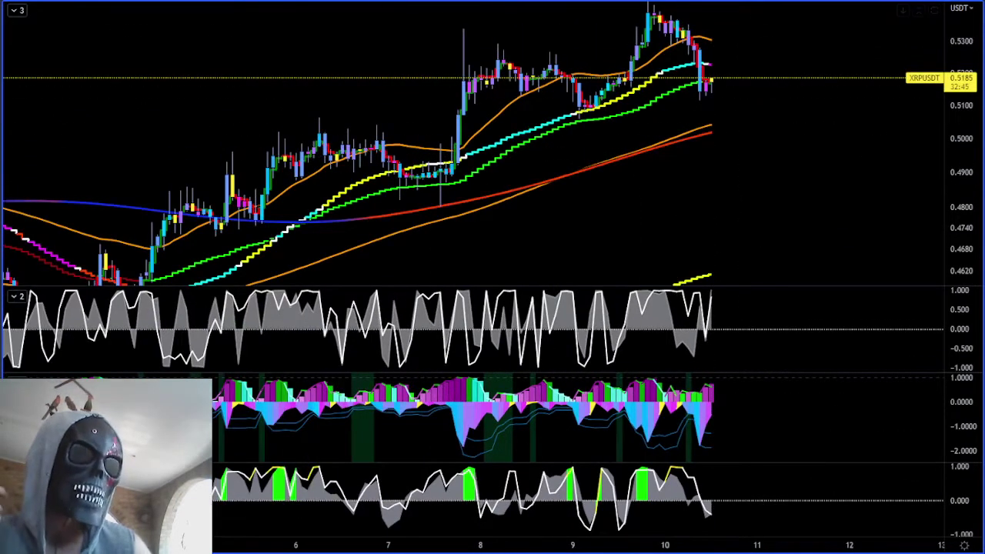
drag(963, 191, 961, 109)
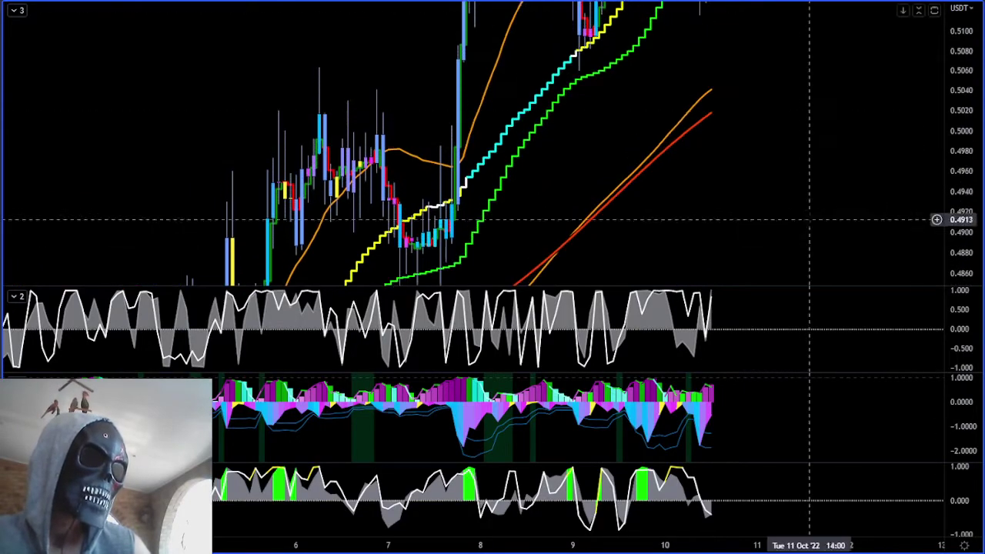
scroll(809, 219, up, 3)
drag(814, 77, 811, 181)
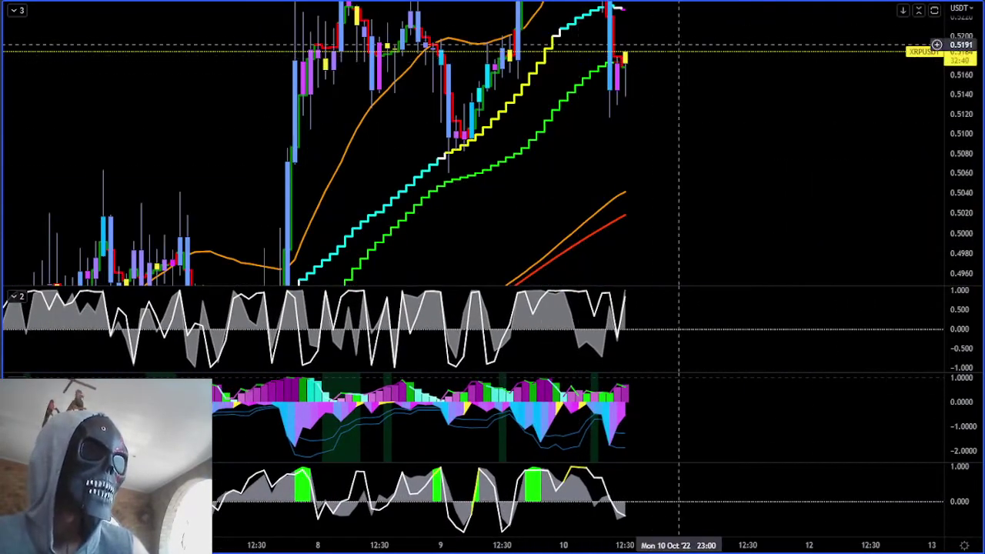
Reset the price scale and examine the rise since early October against the green, orange and red lines below price.
double_click(966, 100)
drag(779, 243, 875, 205)
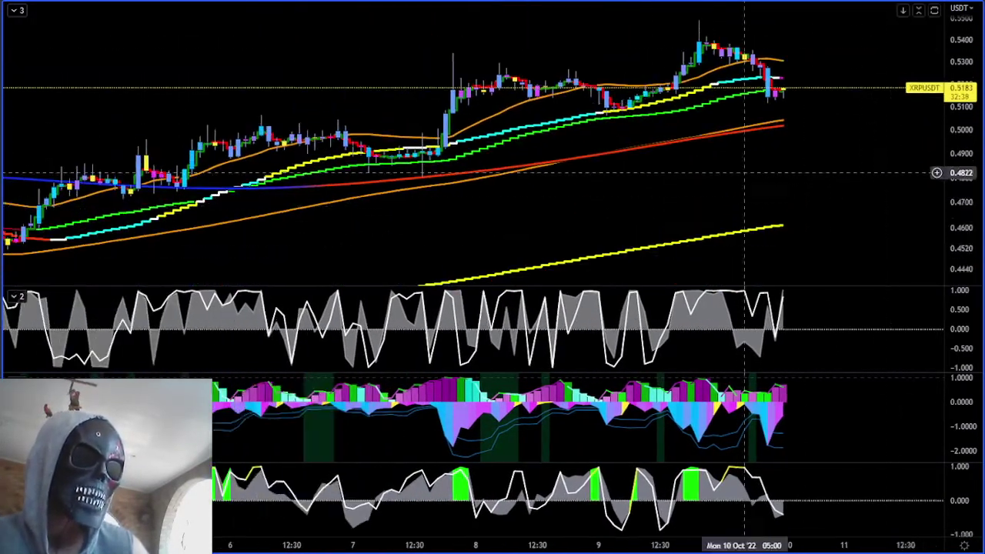
drag(949, 189, 949, 166)
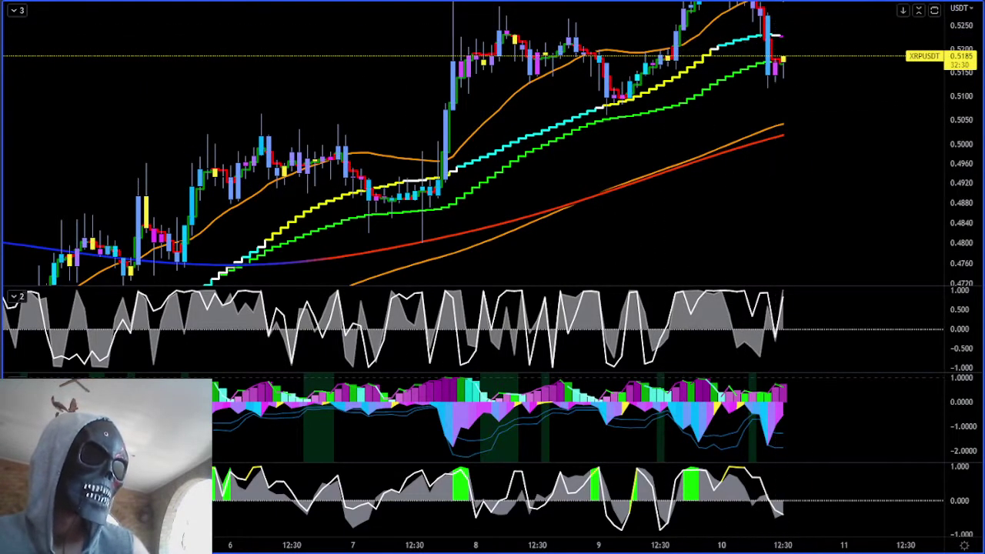
scroll(462, 153, down, 2)
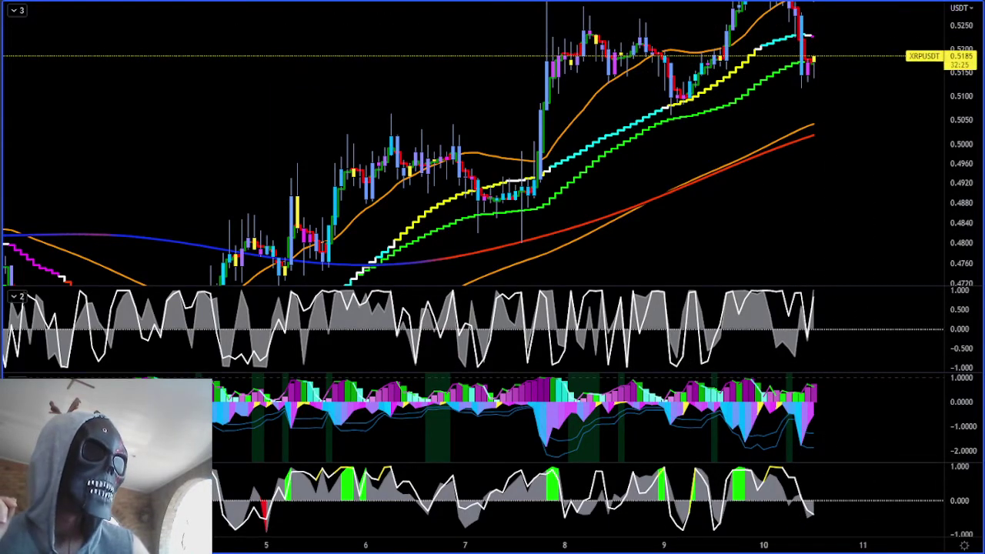
Set the chart interval to 45 minutes and rescale the price to examine the latest candles around the lower green line.
text(45)
key(Return)
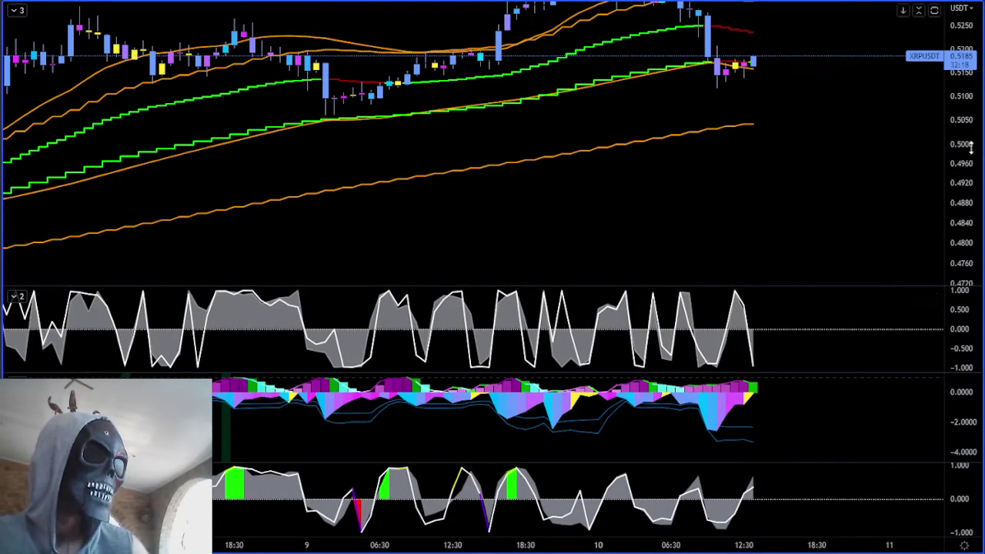
drag(953, 178, 953, 28)
drag(847, 105, 824, 258)
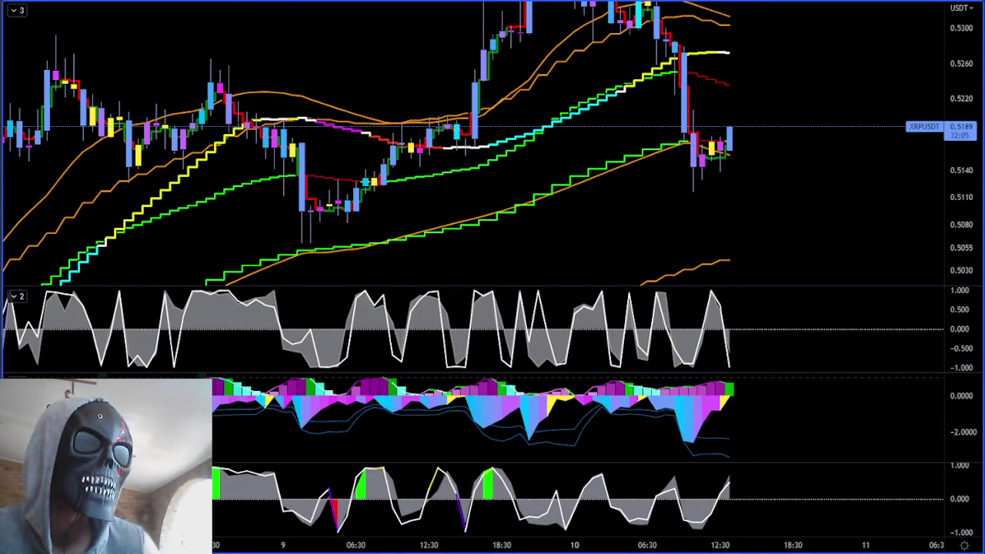
Switch to the 30-minute chart and compare the latest candles with the orange and green lines and the oscillators.
click(385, 0)
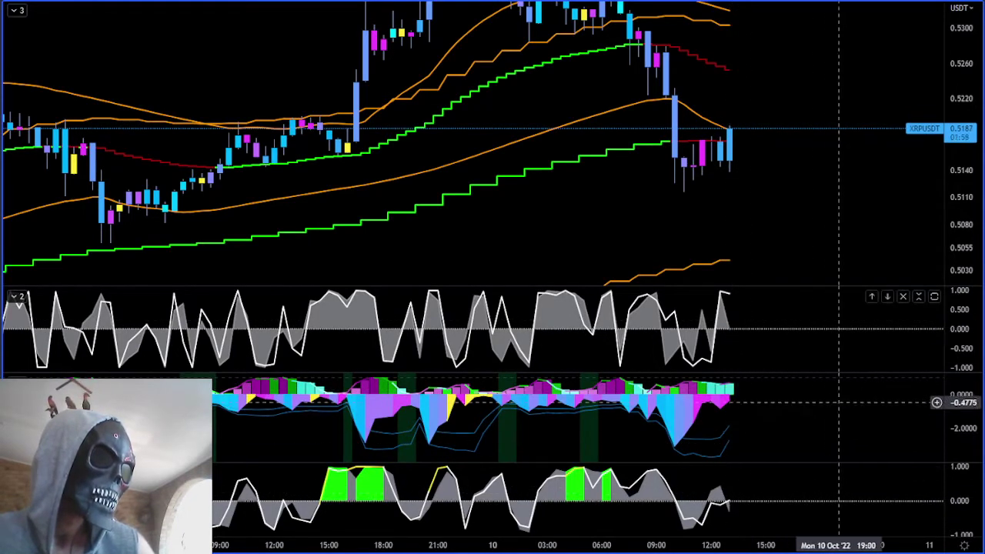
scroll(817, 408, up, 2)
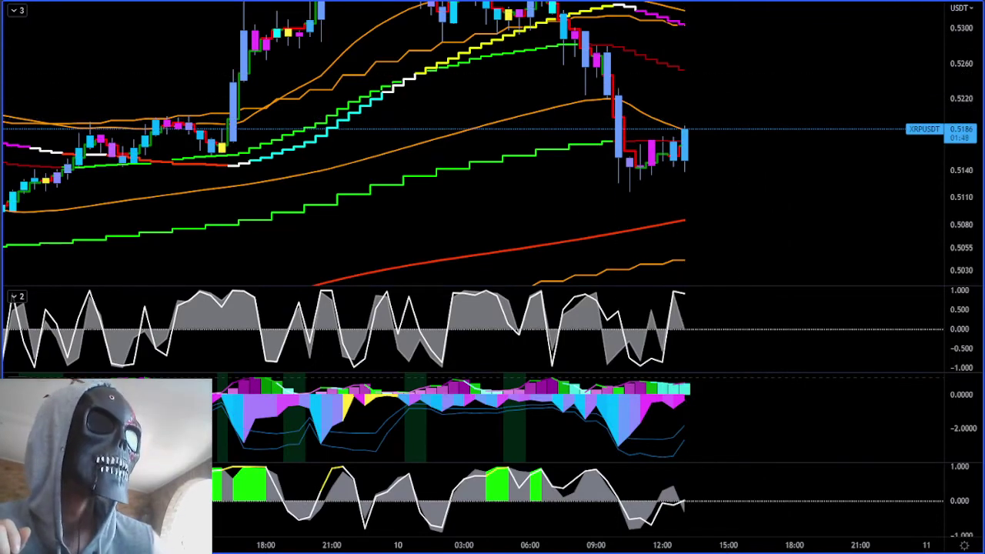
Switch to the 15-minute chart and enlarge the price range around the latest candles, the falling orange curve and the flat red line.
click(427, 1)
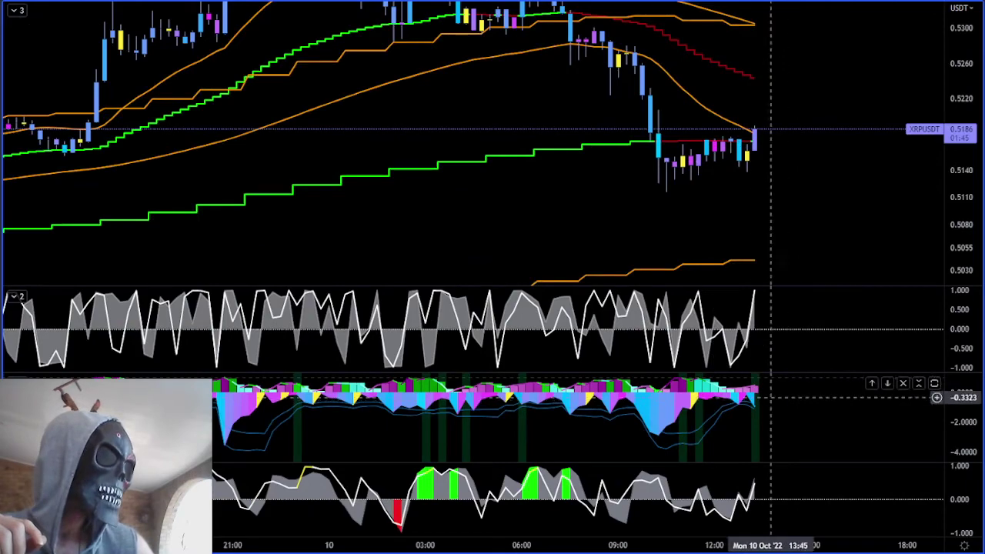
drag(968, 205, 953, 151)
drag(842, 90, 787, 190)
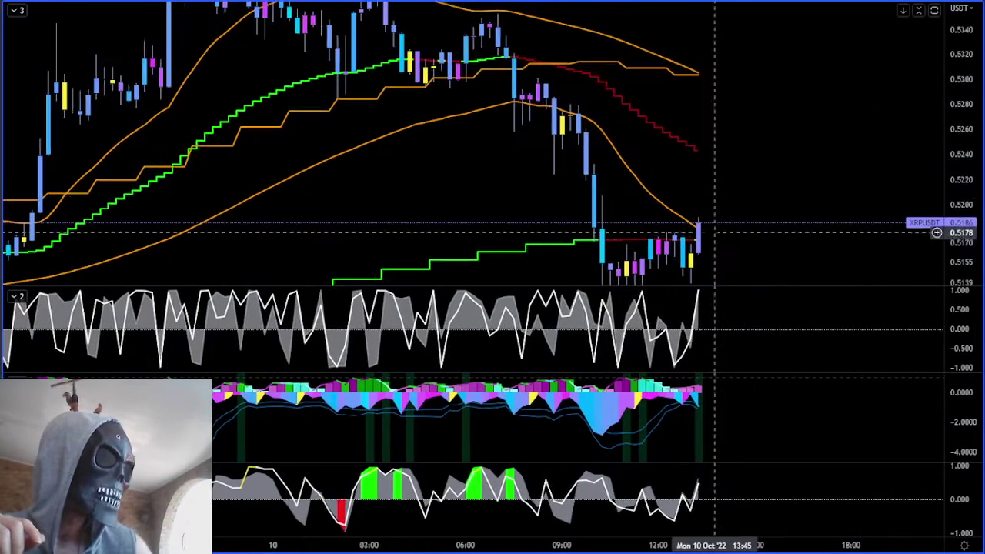
scroll(787, 428, up, 2)
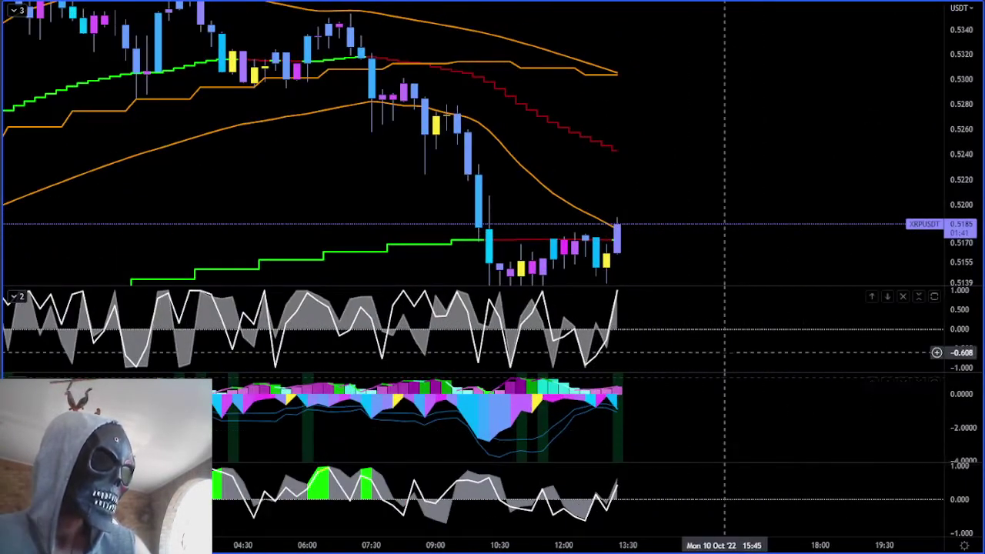
drag(974, 269, 957, 218)
drag(740, 210, 721, 120)
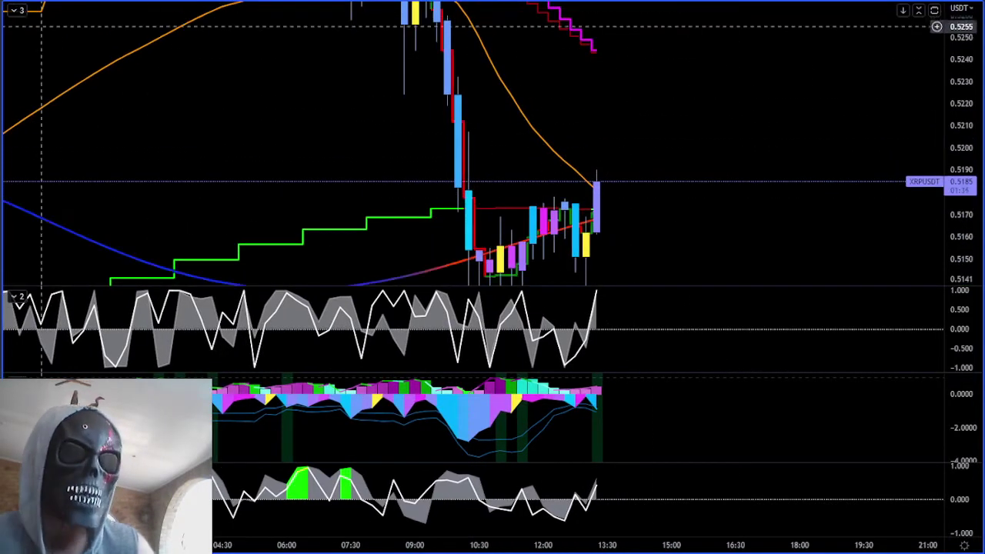
Expand the indicator list and set the chart interval to 5 minutes, with the latest candles and their low in view.
click(14, 11)
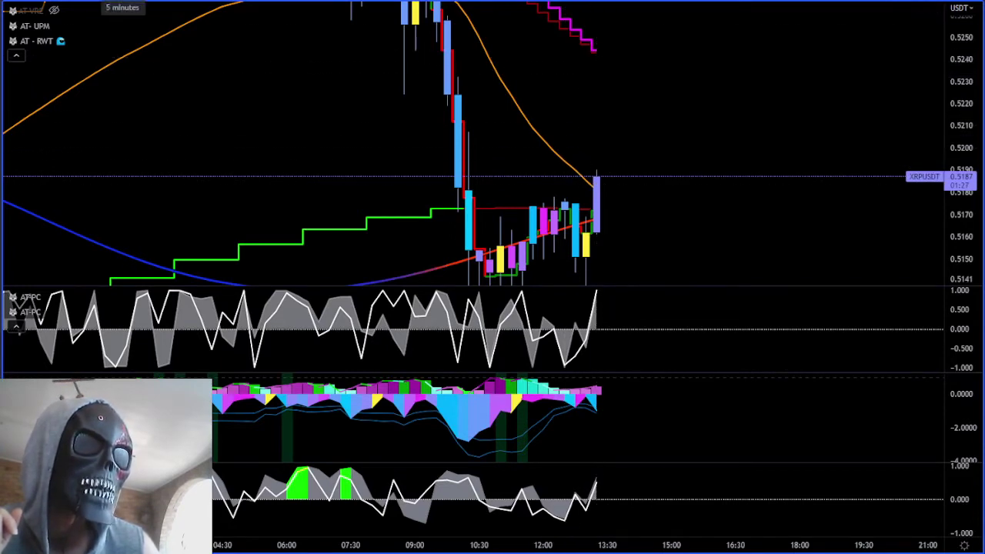
text(5)
key(Return)
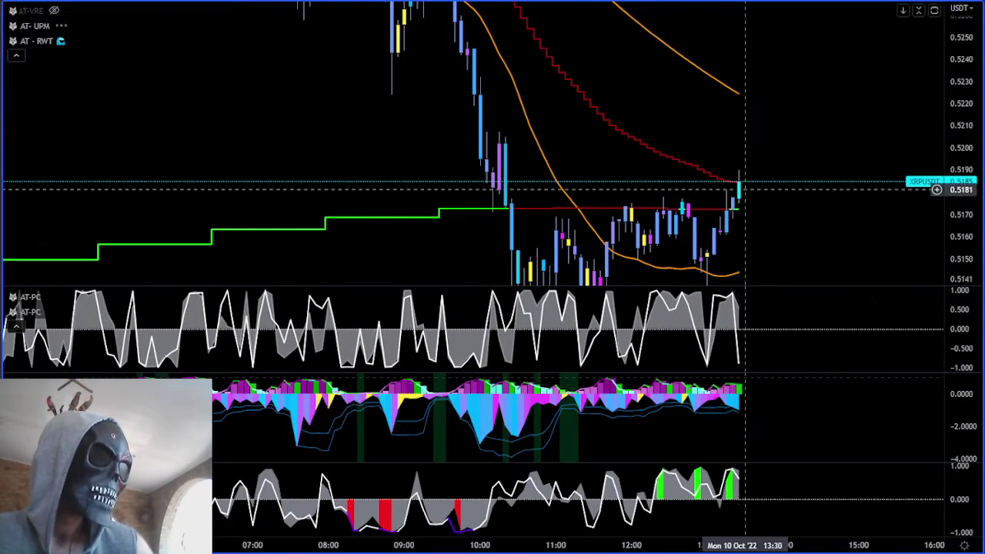
scroll(809, 179, down, 2)
drag(875, 116, 855, 60)
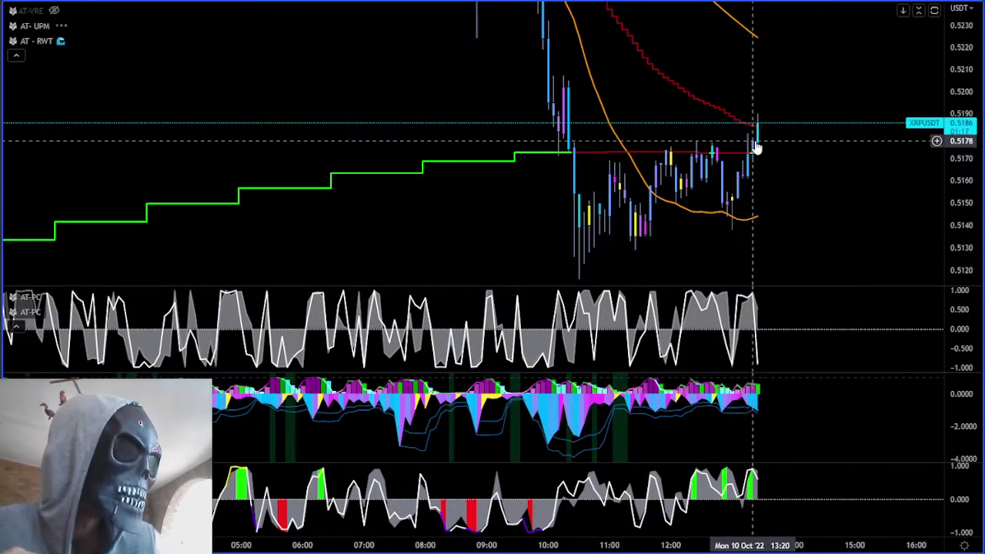
Examine the latest 5-minute candles against the blue curve and the stepped red, orange and green lines at several price scales.
scroll(768, 156, down, 3)
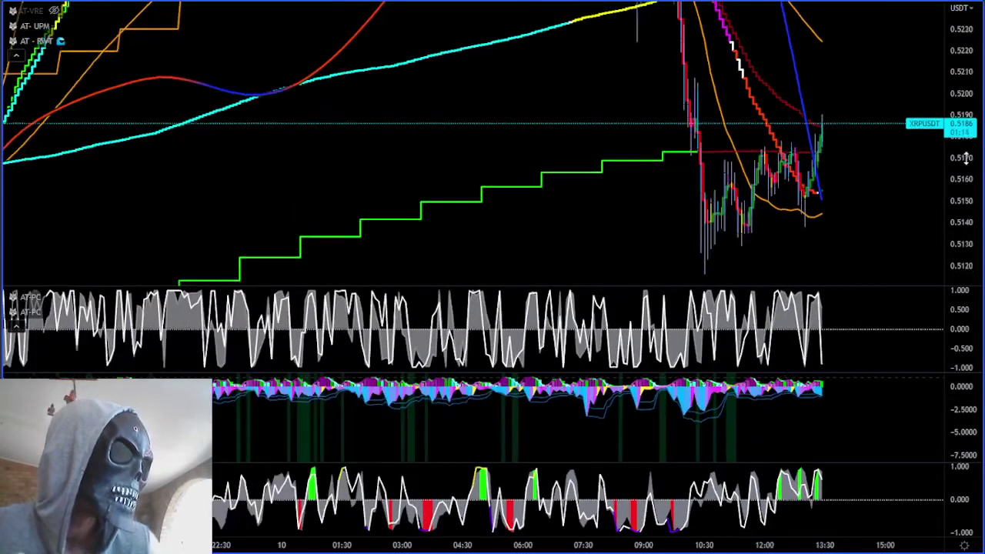
scroll(772, 145, up, 3)
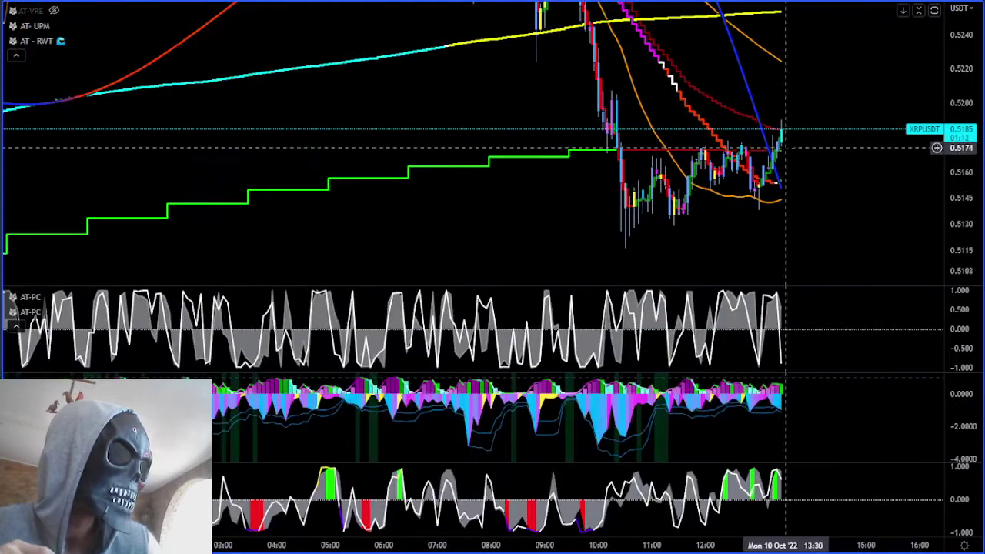
drag(975, 248, 974, 168)
drag(772, 220, 593, 275)
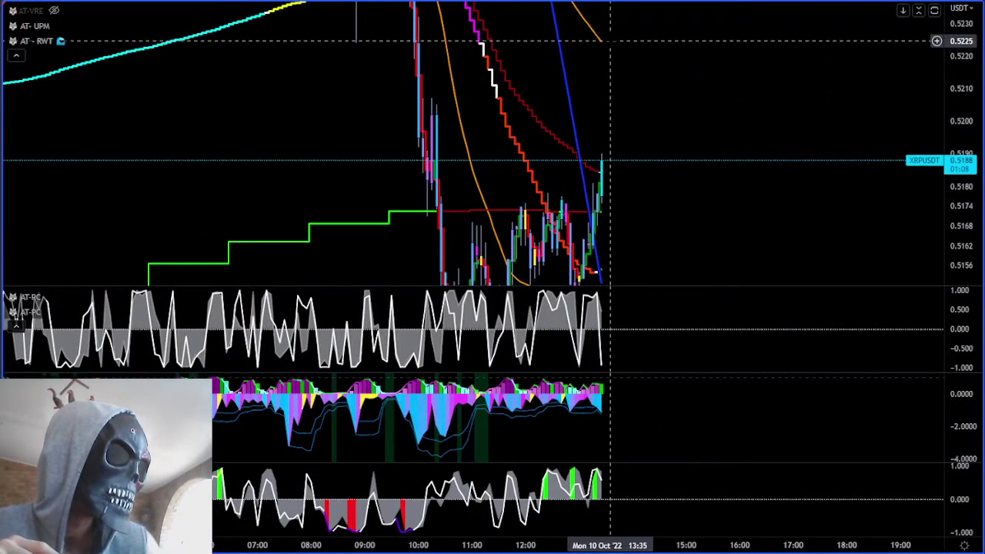
scroll(616, 102, up, 4)
drag(579, 100, 768, 103)
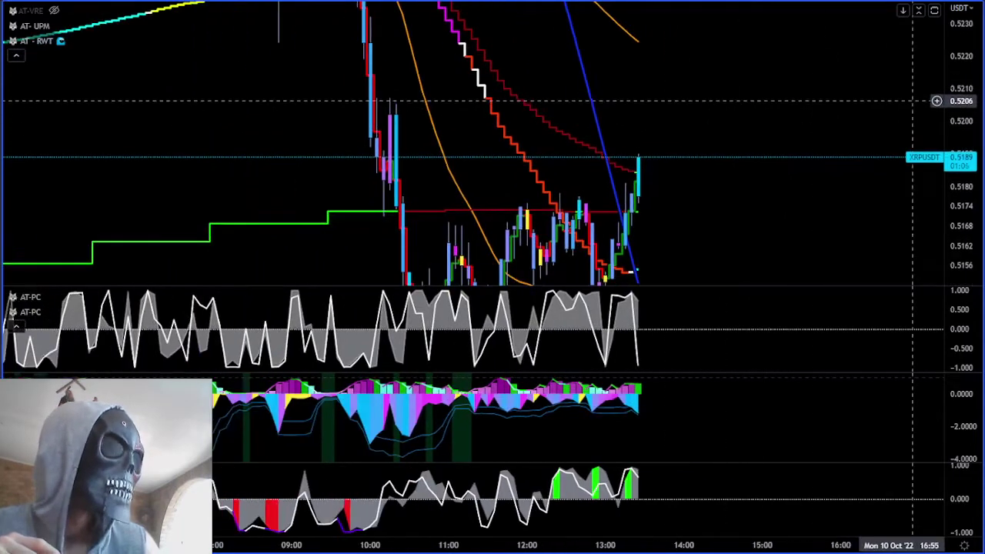
drag(965, 90, 964, 171)
drag(258, 16, 294, 52)
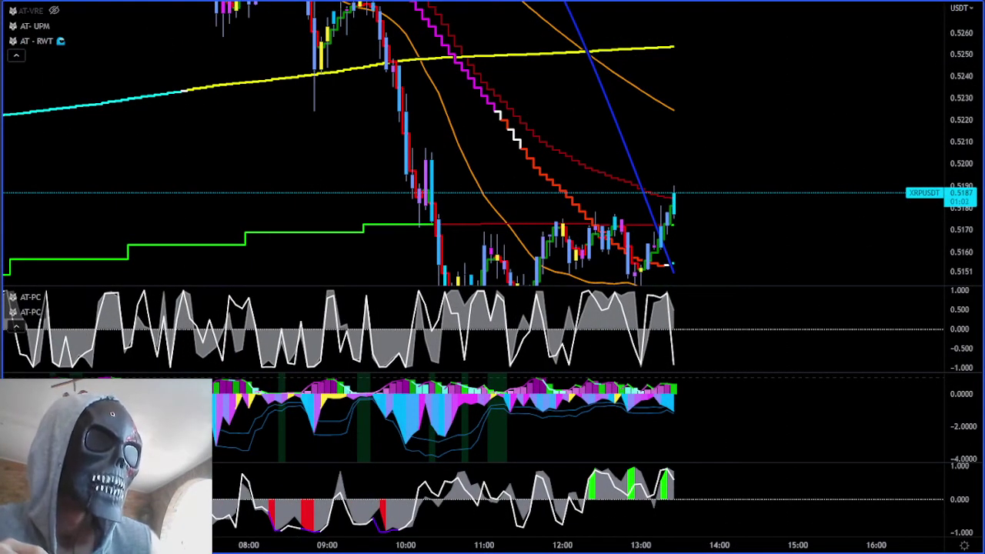
Switch to the 15-minute curved-band chart and enlarge the latest drop and rebound between the bands.
key(Tab)
scroll(416, 96, up, 2)
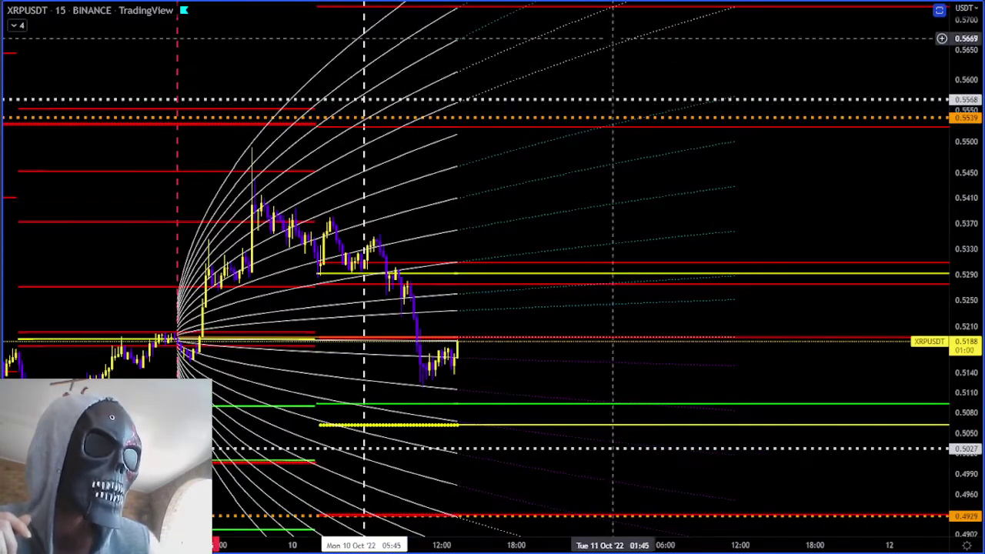
scroll(527, 473, up, 3)
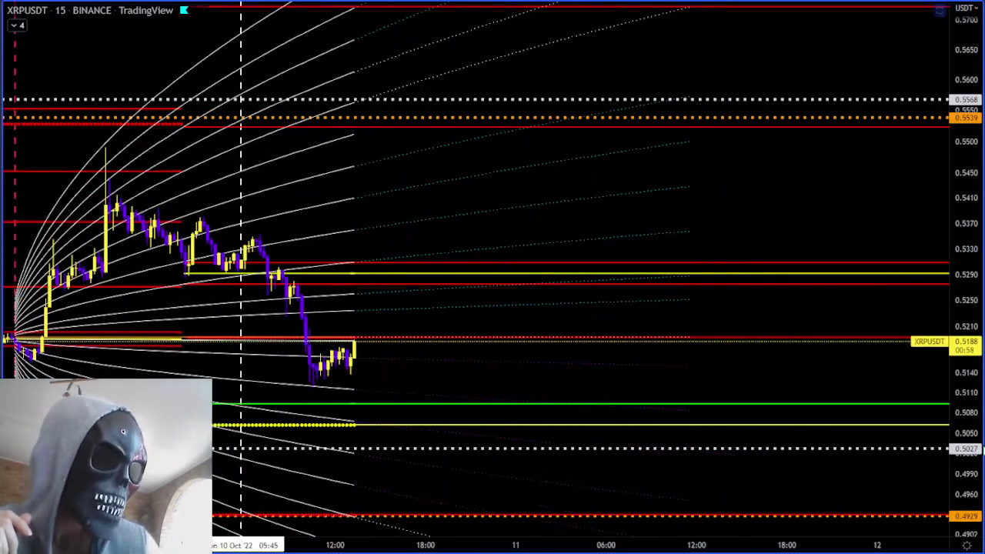
drag(606, 438, 823, 304)
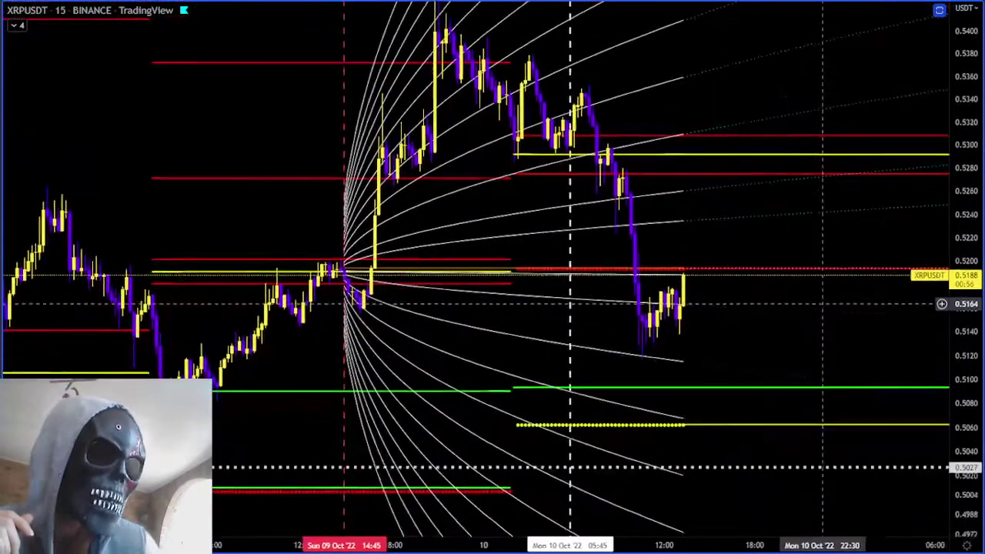
scroll(769, 301, up, 4)
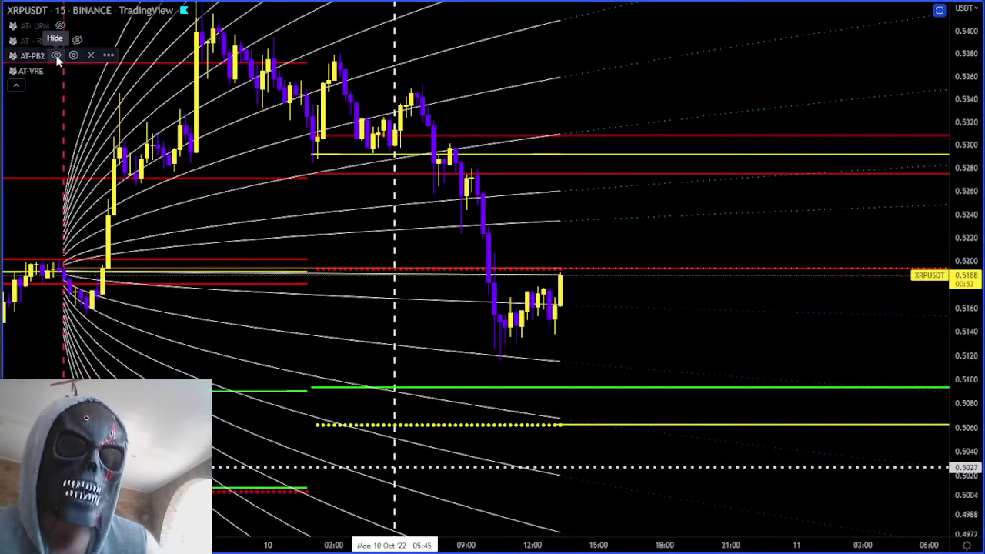
Hide the AT-VRE levels on the curved-band chart and keep the AT-PB2 bands shown.
click(57, 56)
click(56, 56)
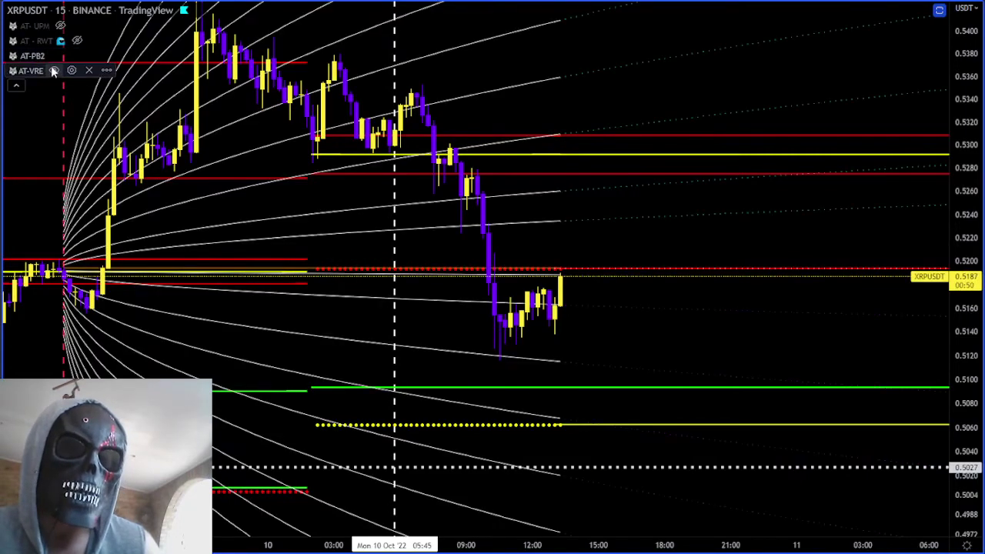
click(54, 71)
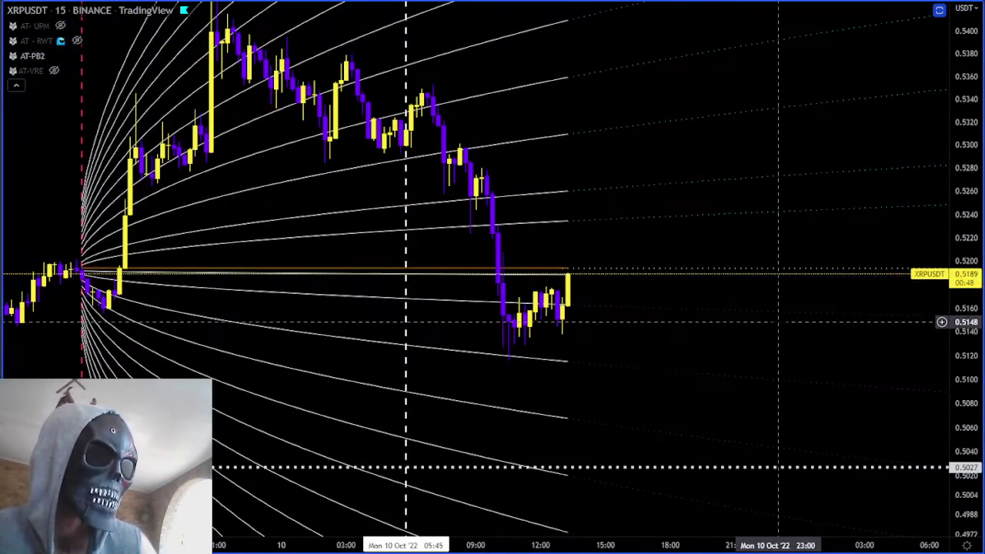
Enlarge the time and price scales to examine the last 15-minute candle against the central white and orange band lines.
drag(969, 369, 947, 223)
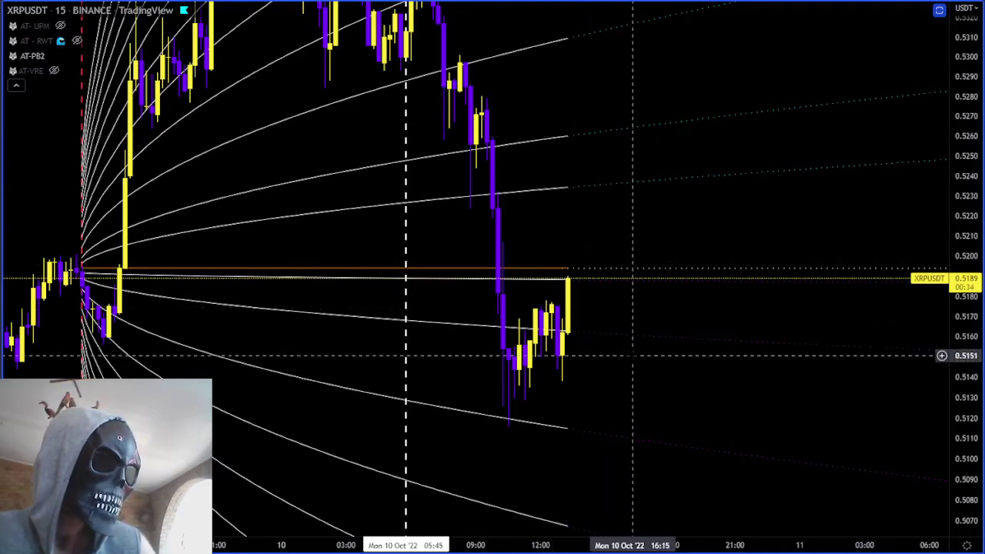
scroll(574, 313, up, 2)
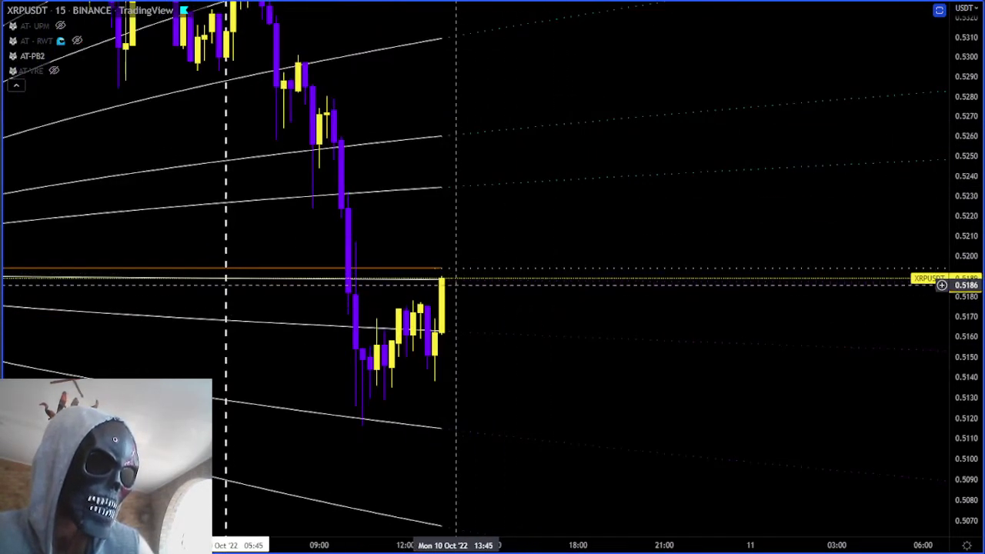
scroll(477, 301, down, 2)
scroll(553, 346, up, 2)
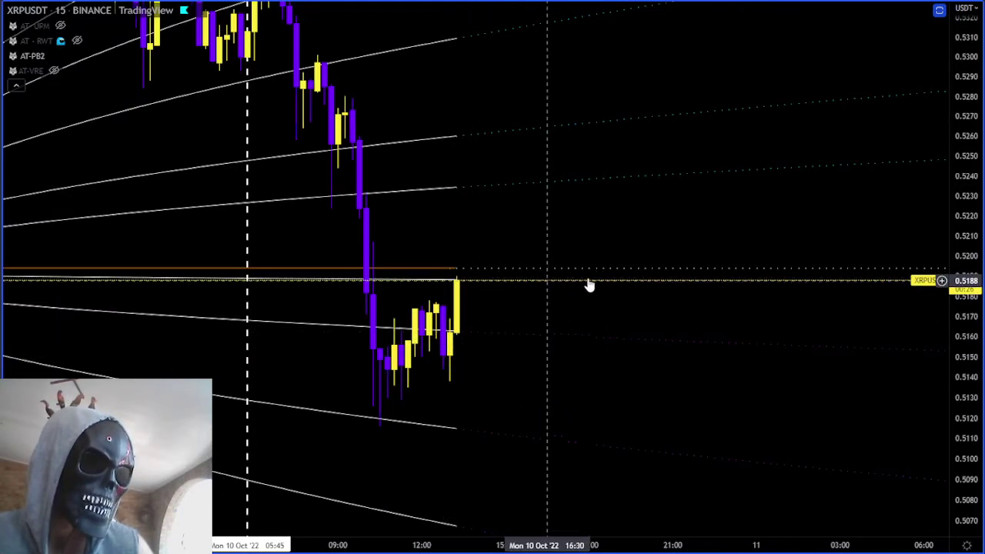
drag(971, 400, 968, 215)
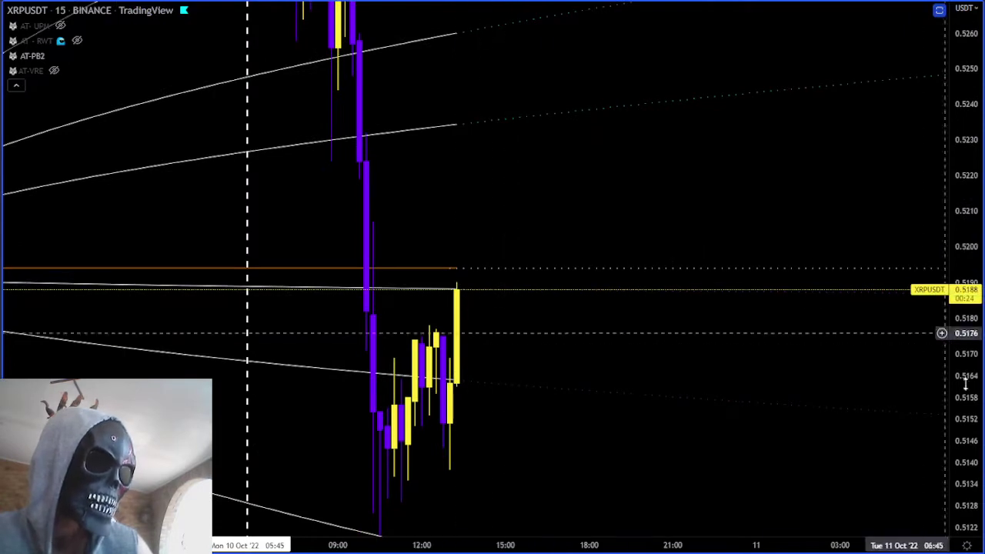
Restore the three-chart layout, bring the latest candle into view and enlarge the histogram oscillator's recent bars.
key(alt+Return)
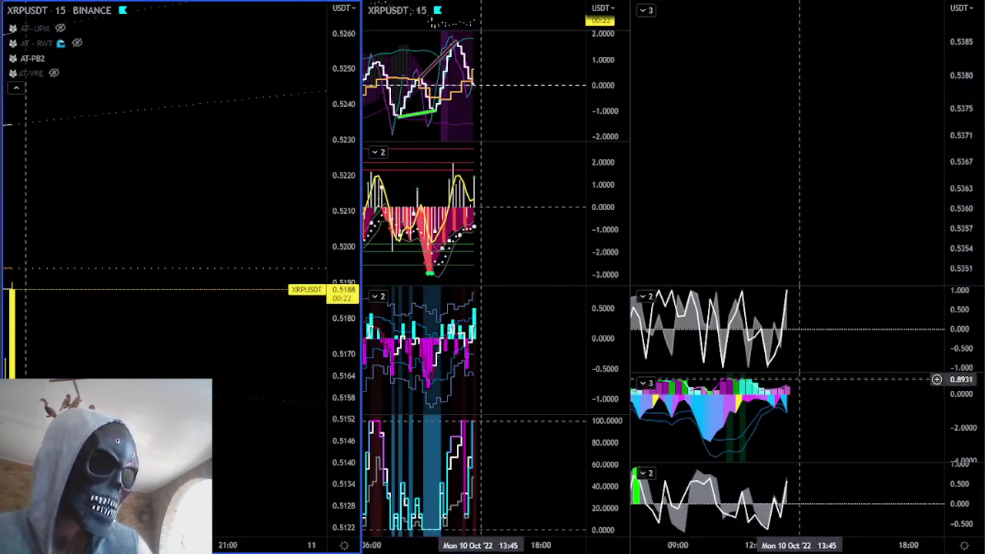
drag(159, 353, 325, 371)
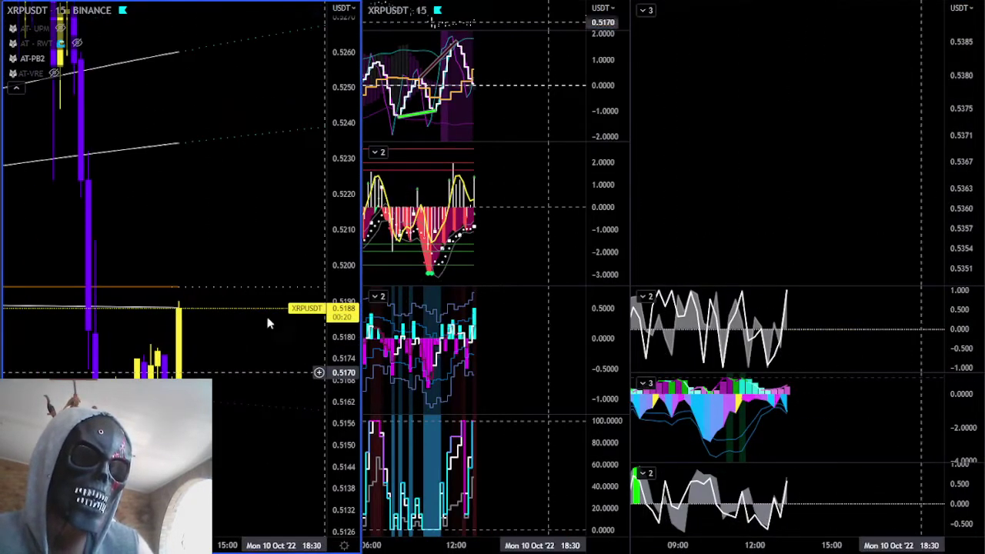
scroll(935, 383, up, 3)
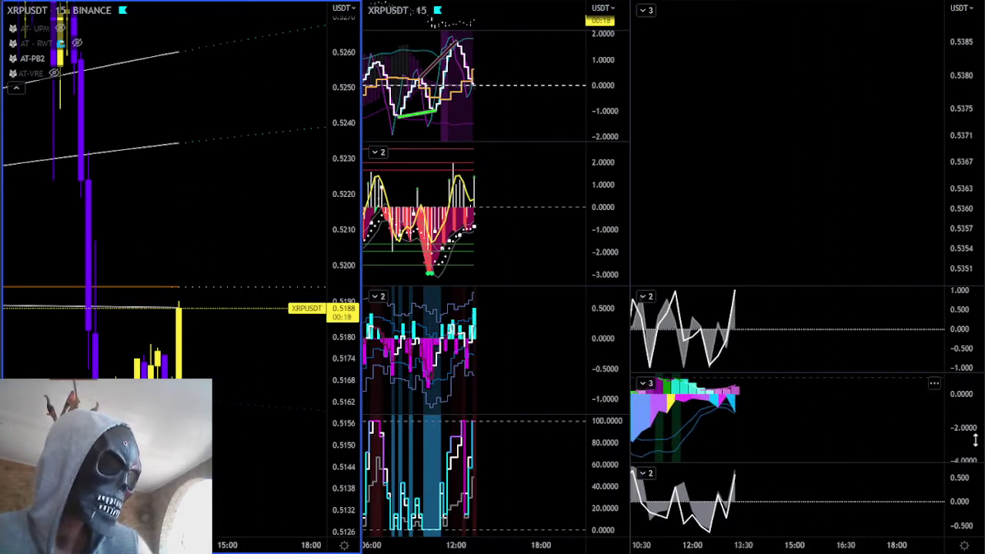
click(969, 424)
scroll(847, 423, up, 3)
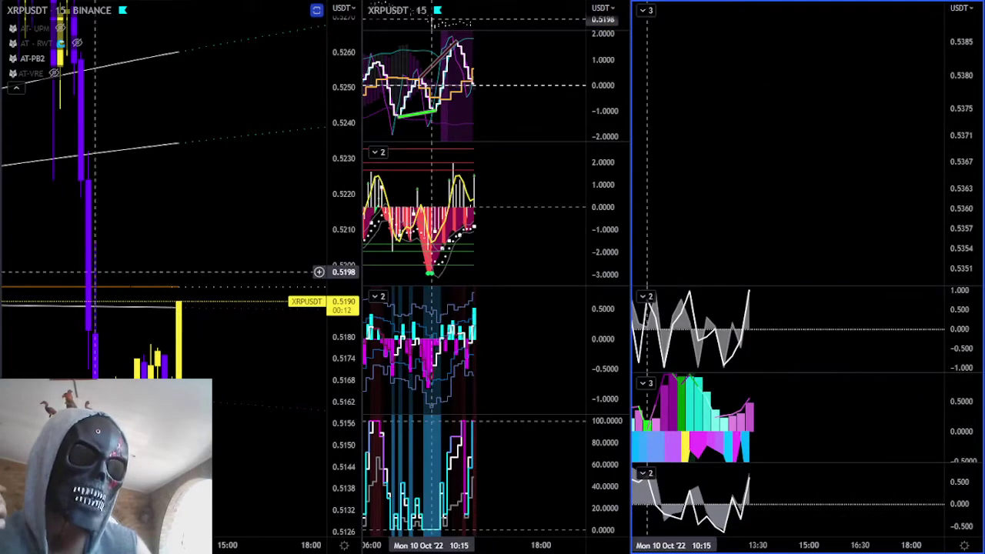
Show the AT - RWT indicator on the curved-band chart and widen the view to include the whole recent drop.
mouse_move(34, 28)
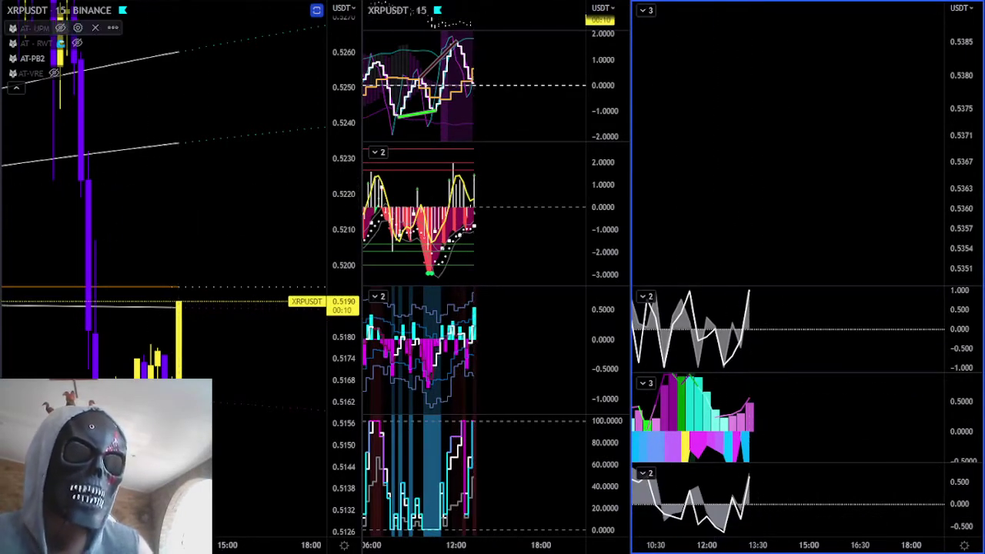
mouse_move(61, 43)
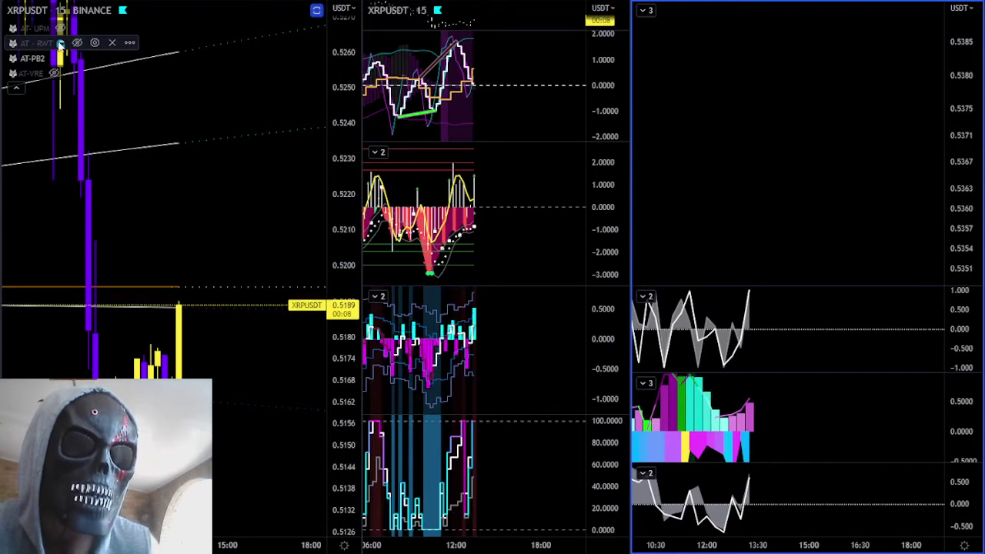
click(77, 44)
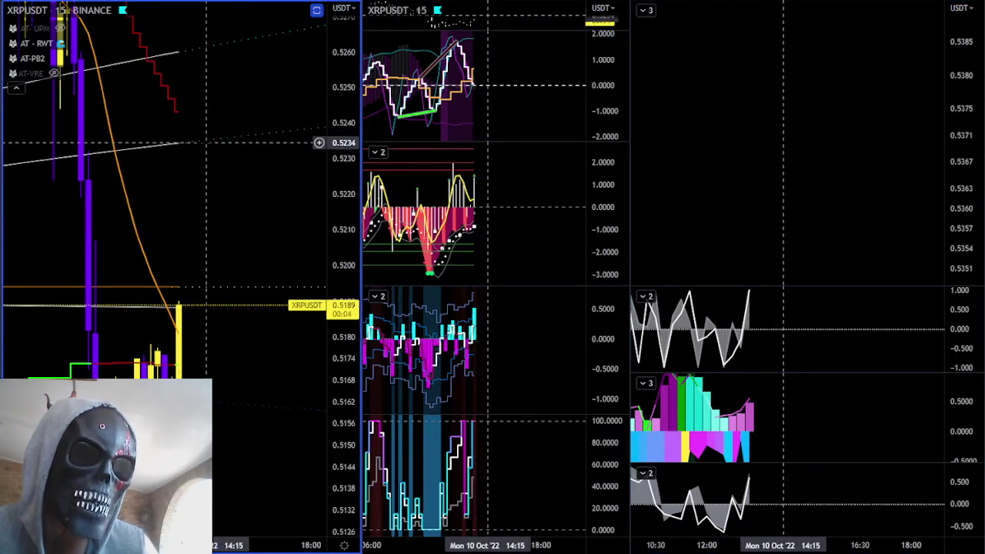
scroll(206, 142, down, 5)
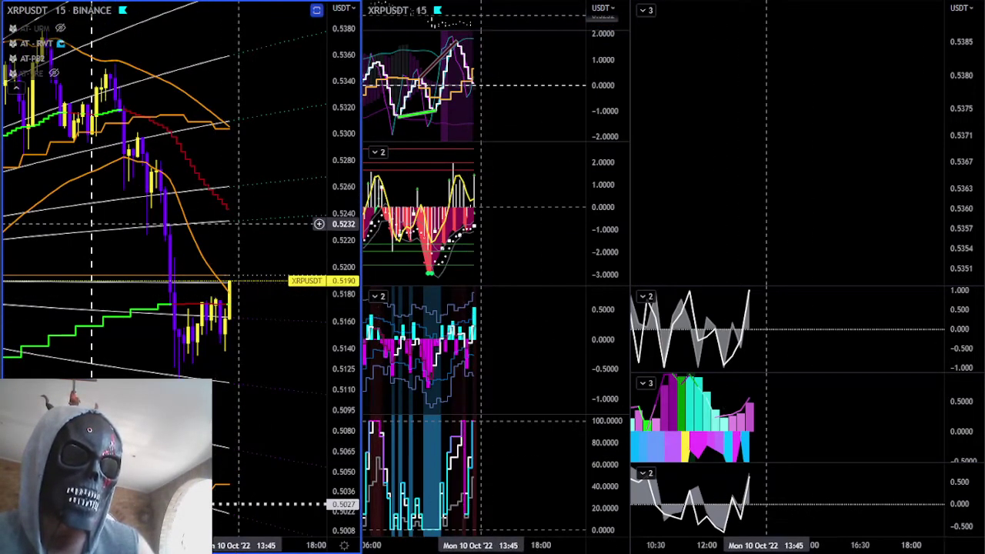
scroll(239, 231, down, 3)
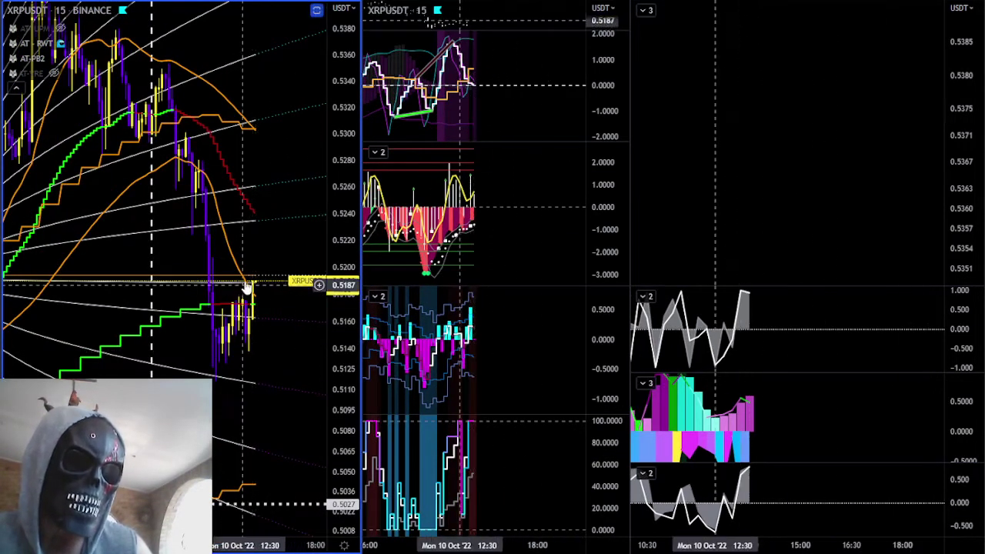
Rescale the price and time to compare the latest 15-minute candles with the AT - RWT lines and curved bands.
drag(347, 385, 346, 291)
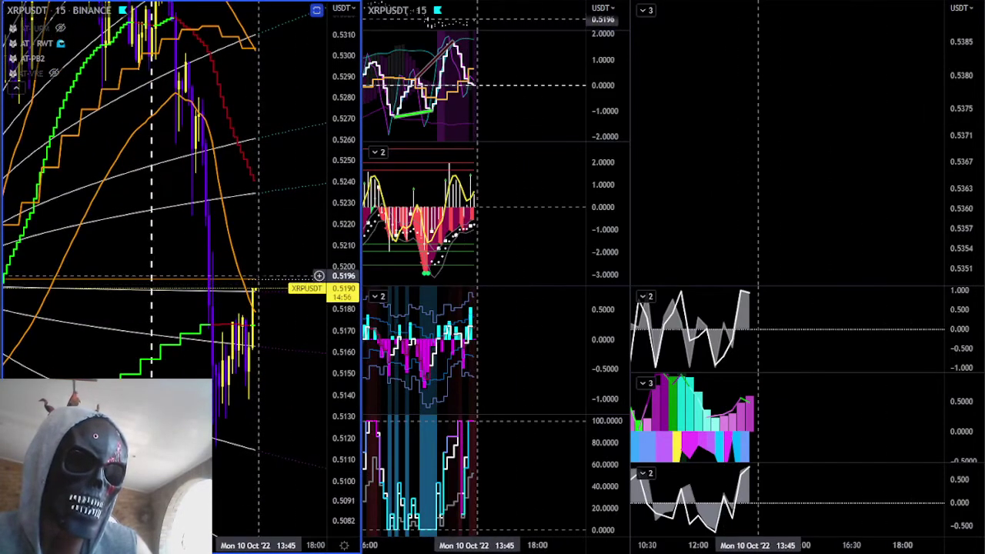
scroll(254, 307, up, 2)
scroll(254, 308, down, 3)
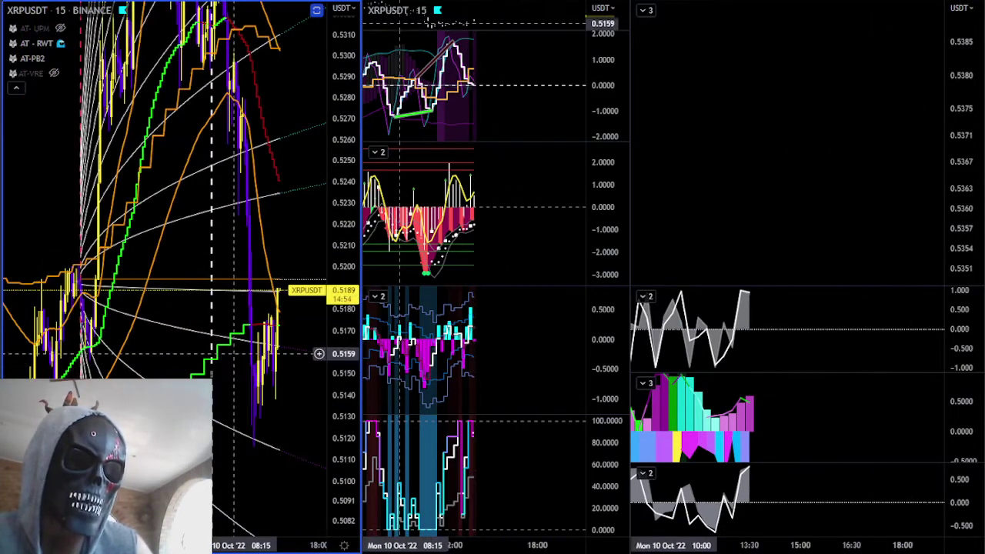
Examine the 1-minute candles against the lower curved bands at an adjusted scale, and return to the three-chart 15-minute layout.
scroll(239, 323, up, 2)
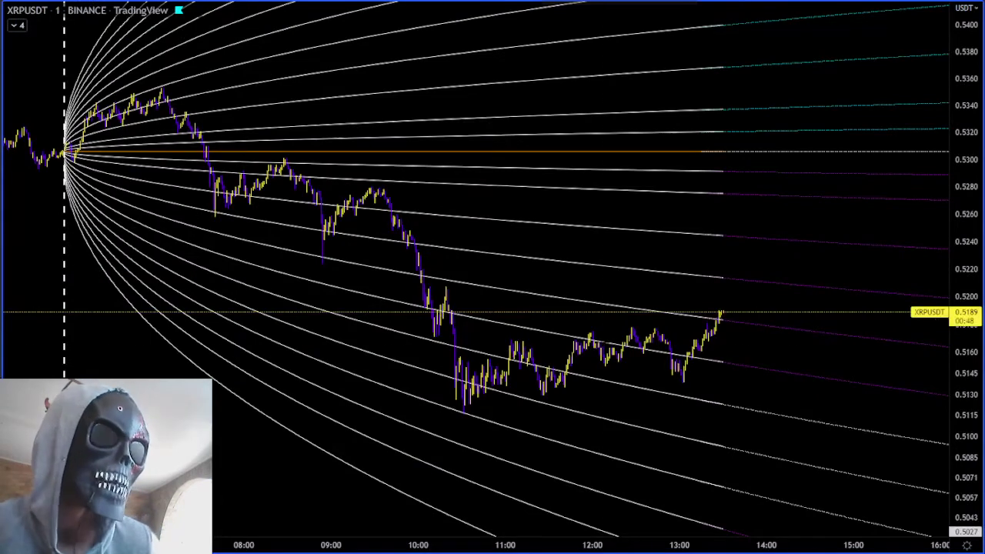
scroll(799, 419, down, 3)
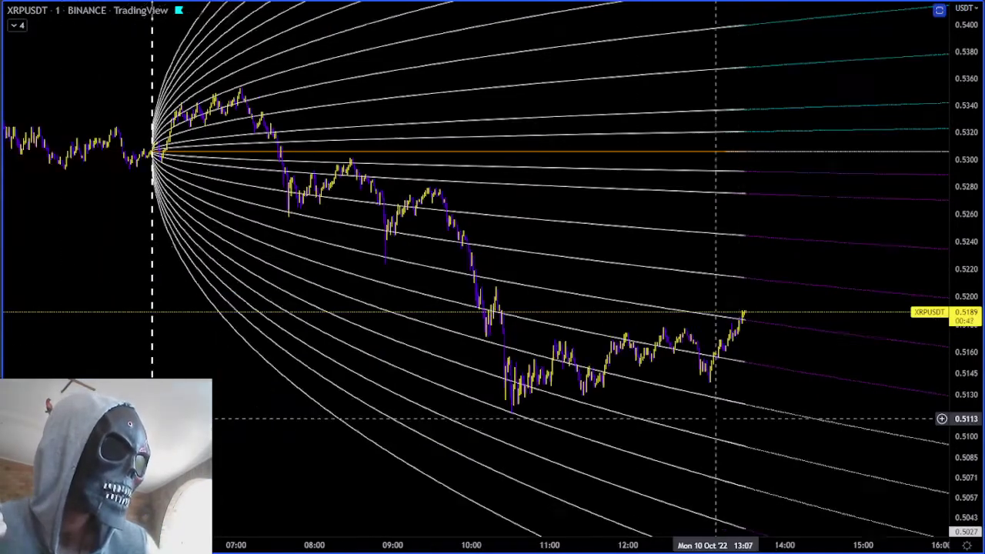
drag(957, 388, 956, 283)
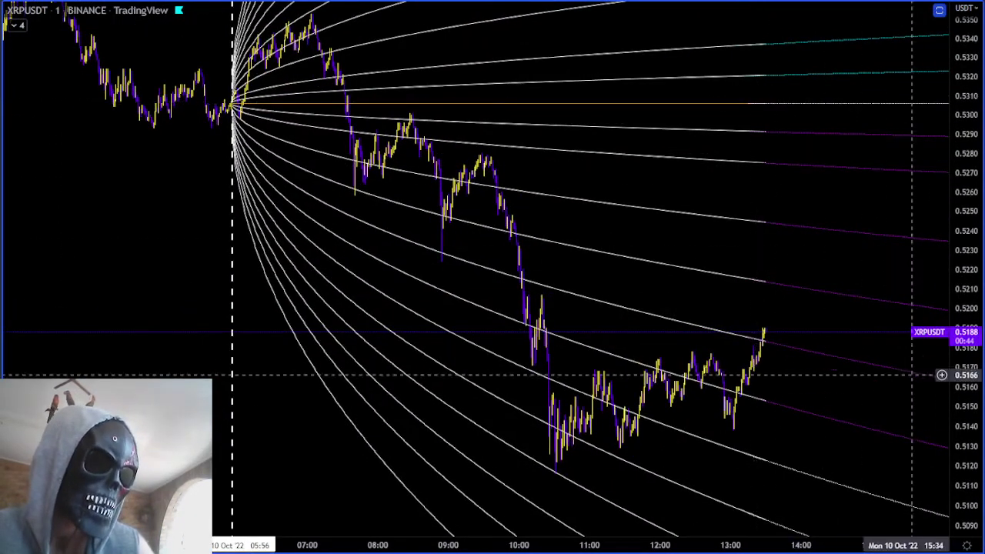
scroll(754, 116, up, 2)
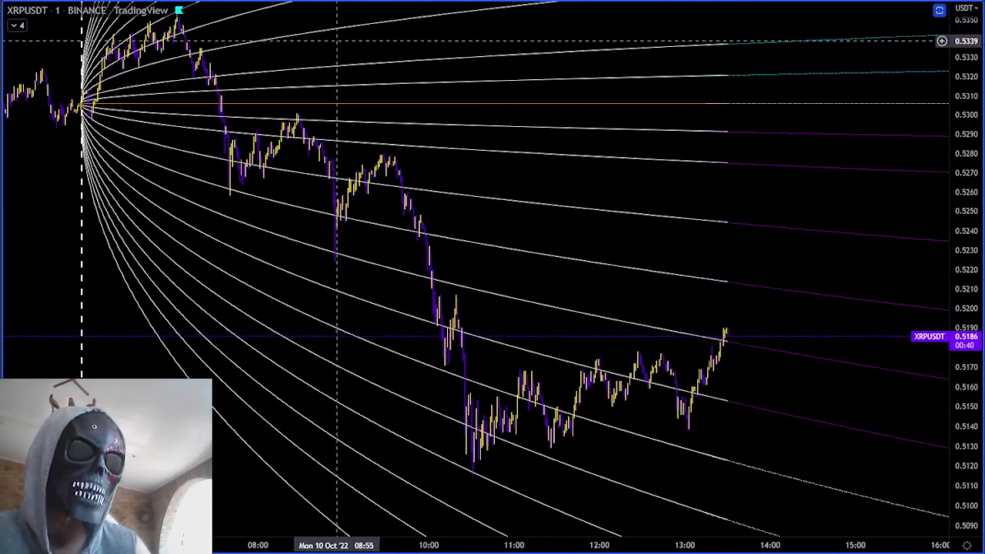
click(189, 2)
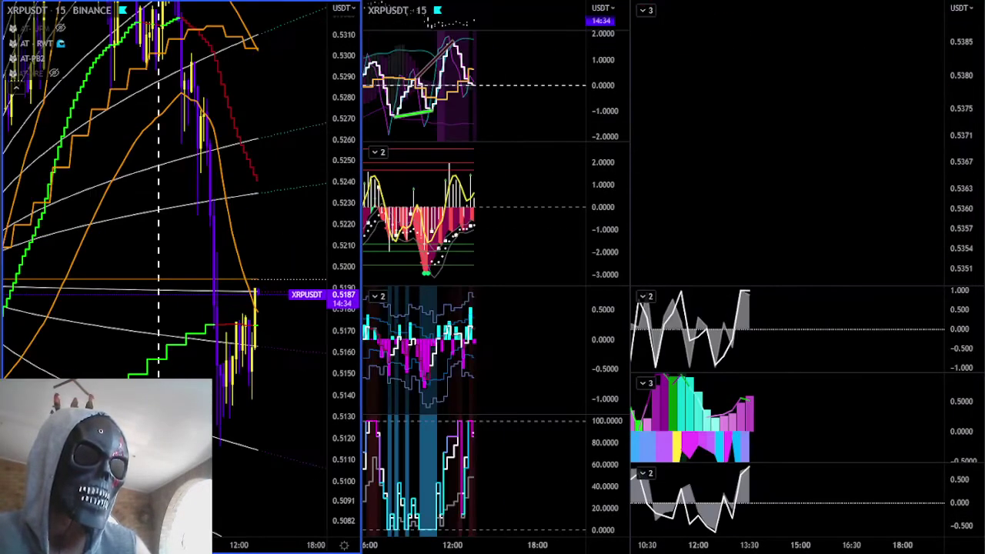
Show the AT-VRE indicator on the 15-minute chart and compress the price scale to include its horizontal levels.
scroll(254, 353, up, 2)
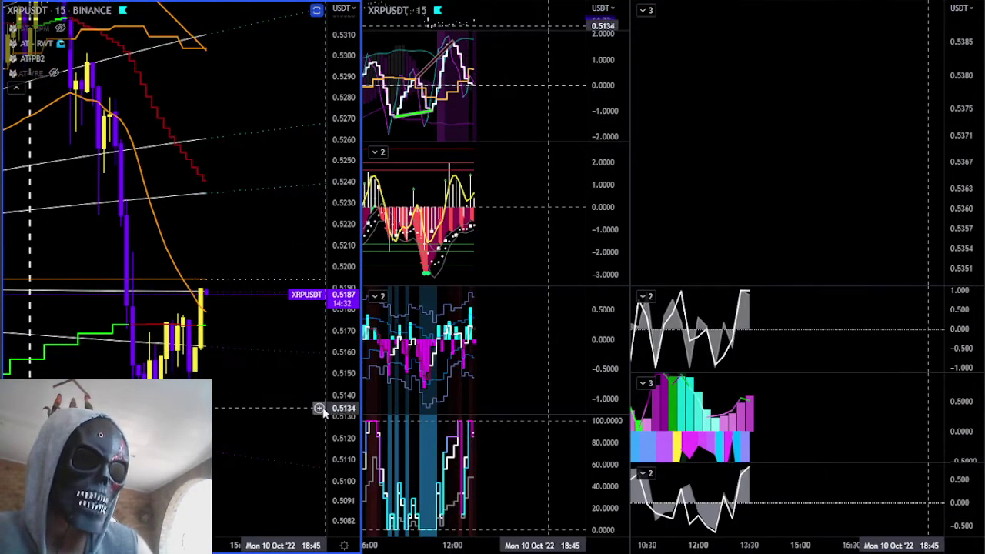
drag(340, 411, 253, 308)
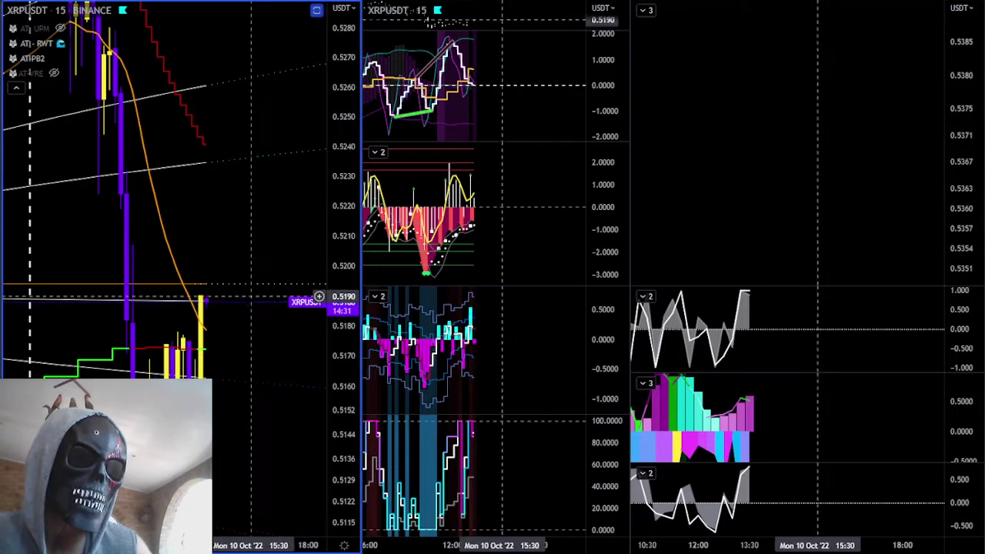
click(55, 72)
drag(337, 127, 339, 193)
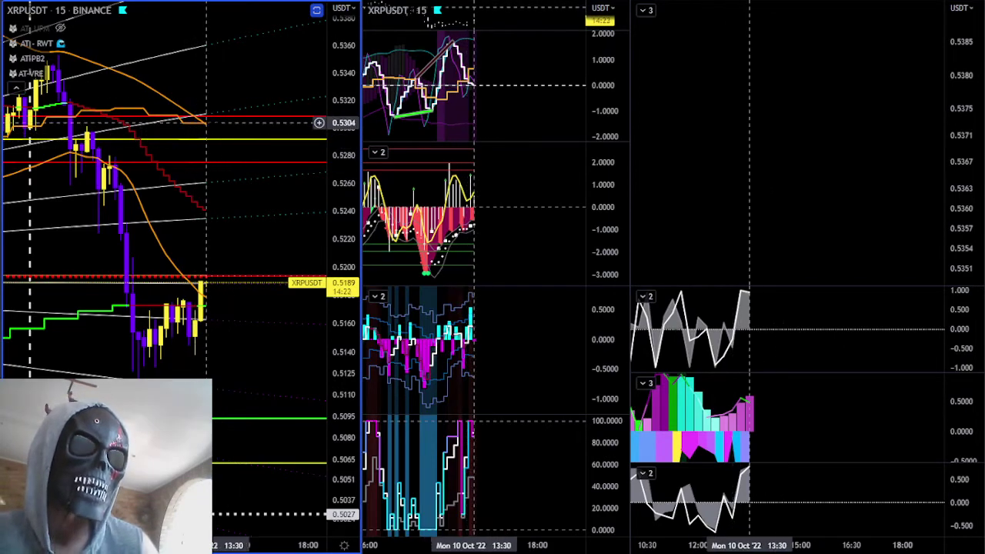
Widen and reposition the 15-minute view to compare the latest candles with the AT-VRE levels and curved bands.
scroll(195, 126, down, 4)
scroll(132, 233, down, 4)
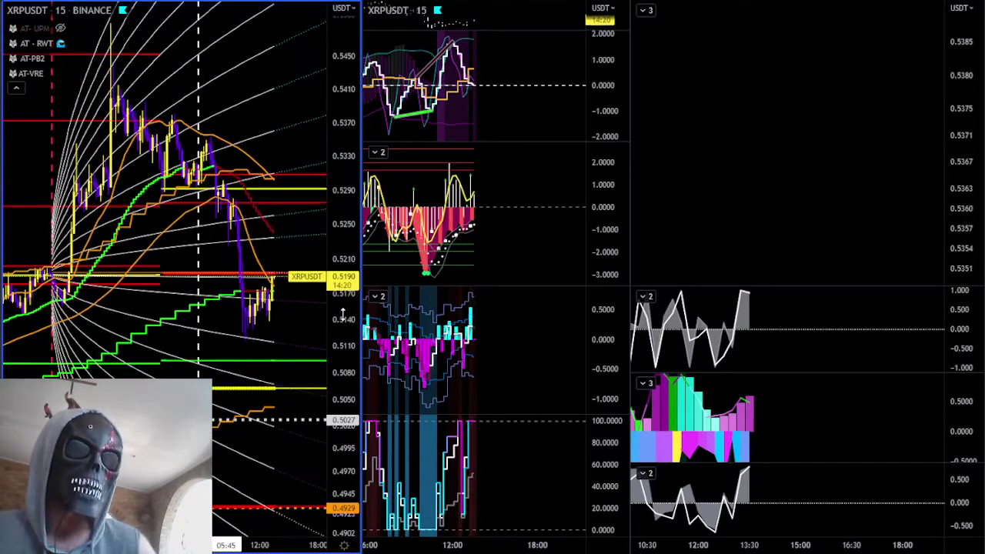
scroll(171, 199, down, 3)
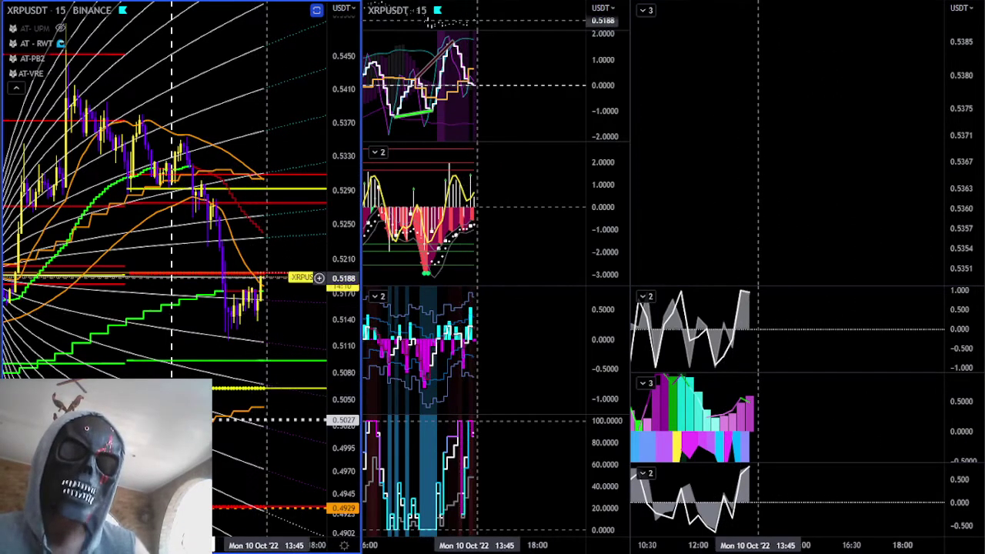
scroll(279, 231, up, 2)
drag(275, 152, 59, 128)
drag(153, 318, 288, 320)
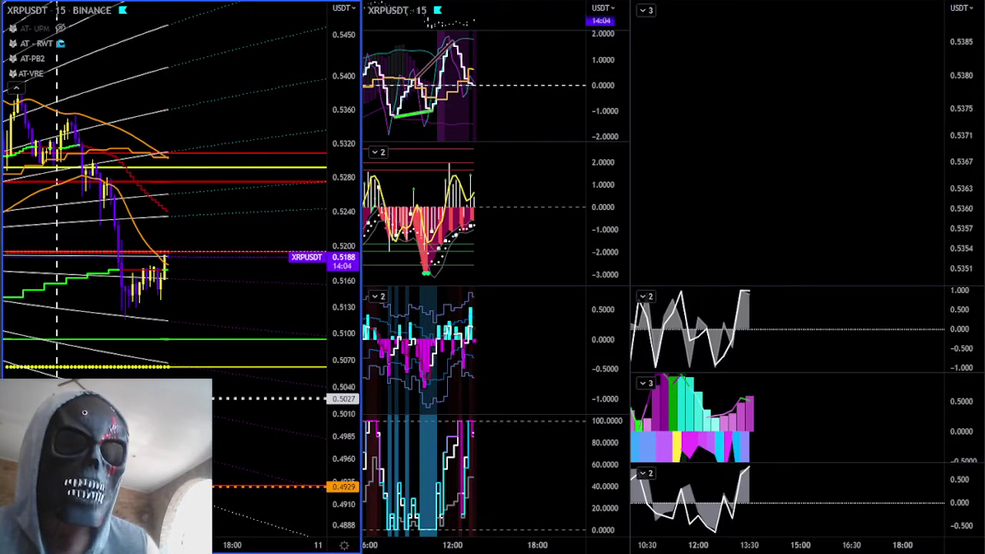
Measure the price ranges from 0.5193 down to 0.5062 and from 0.5188 up to 0.5305, deleting each measurement.
click(3, 151)
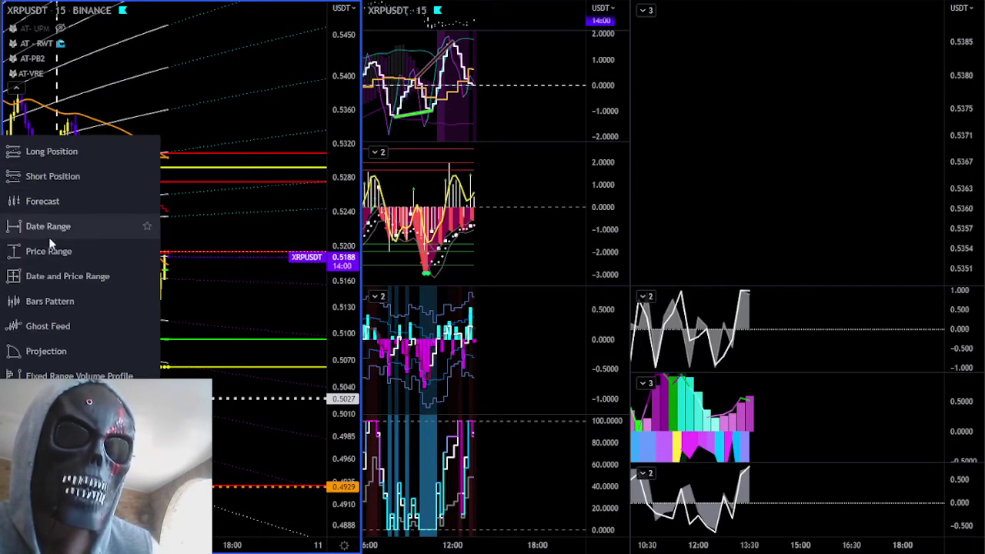
click(50, 251)
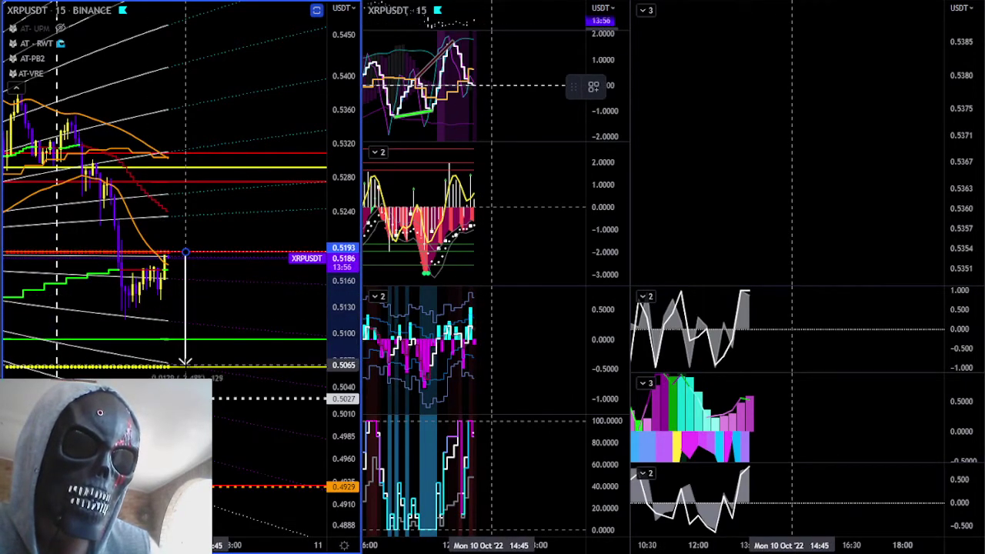
click(185, 363)
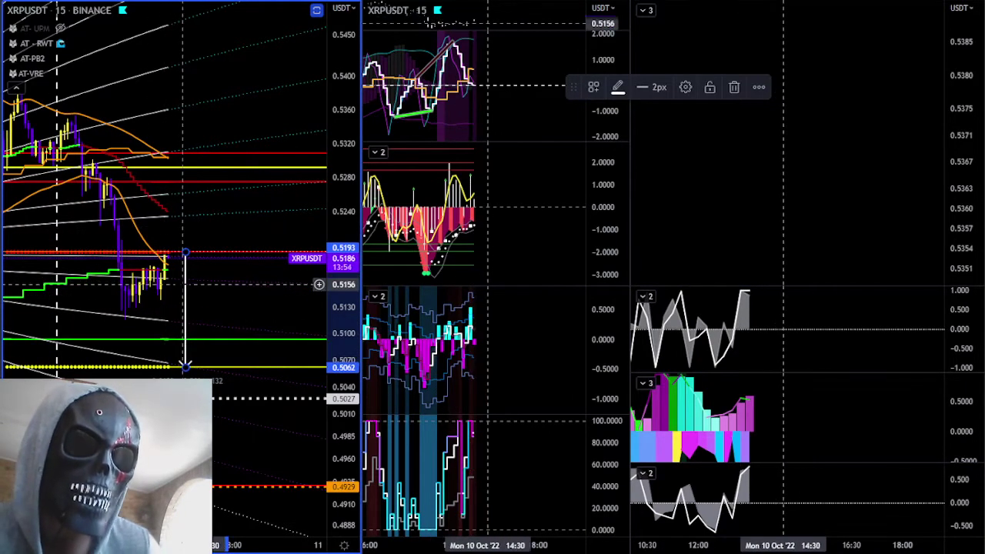
key(Delete)
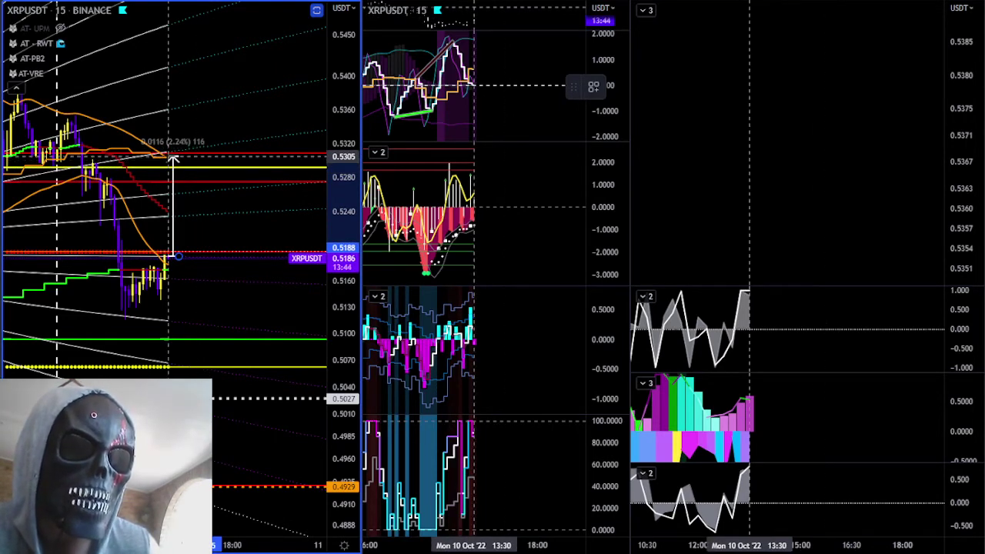
click(169, 156)
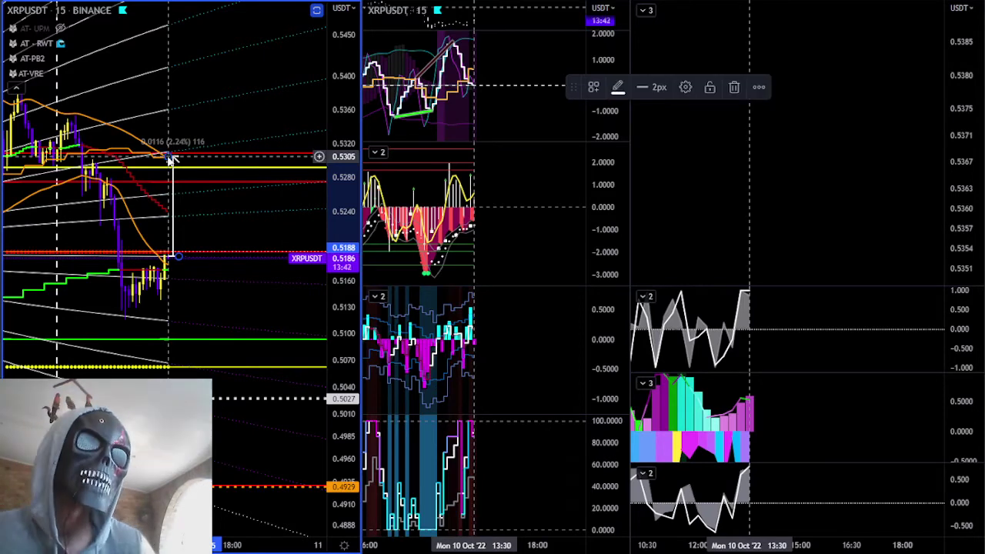
key(Delete)
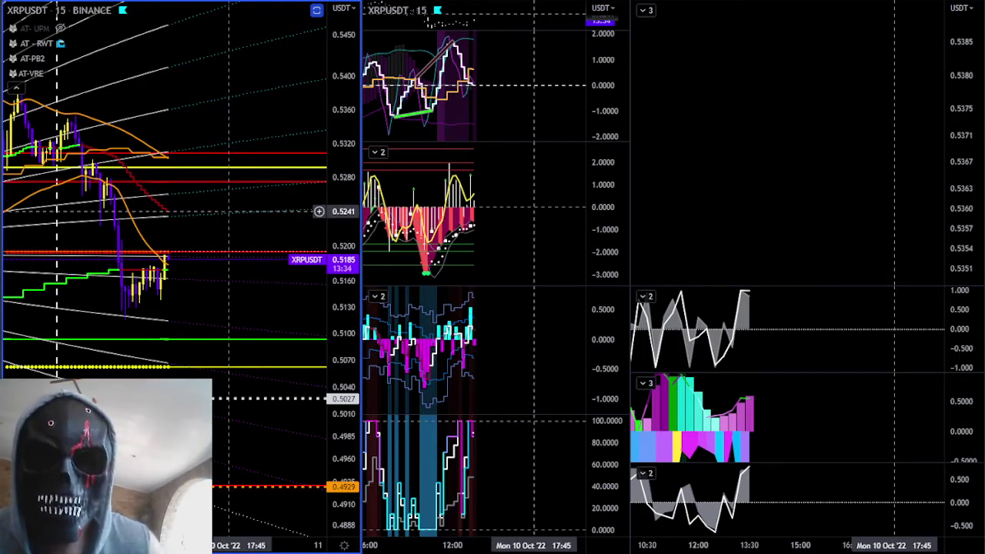
Switch the charts to the 5D timeframe and refit the curved-band chart's price scale to include the recent candles and levels.
scroll(234, 282, down, 3)
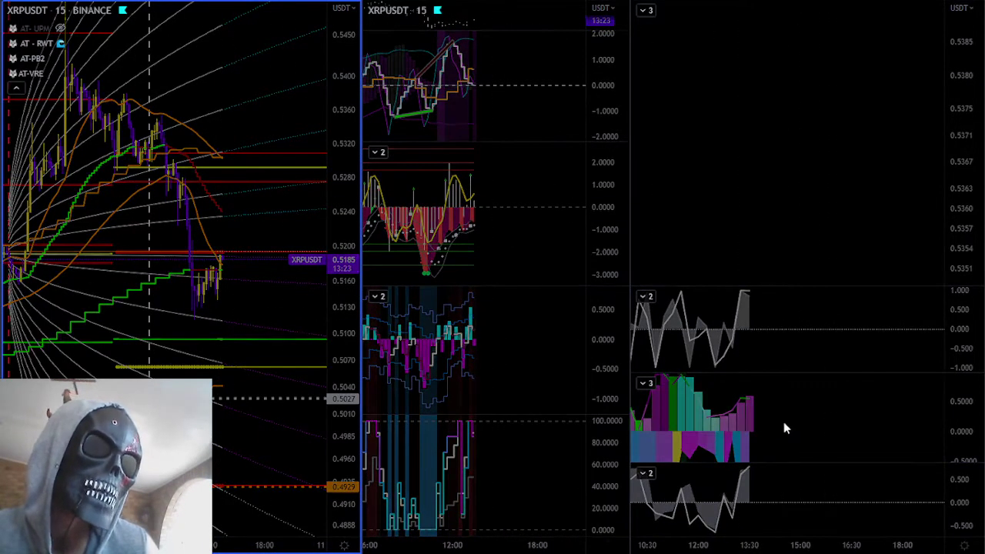
key(Return)
scroll(800, 434, up, 3)
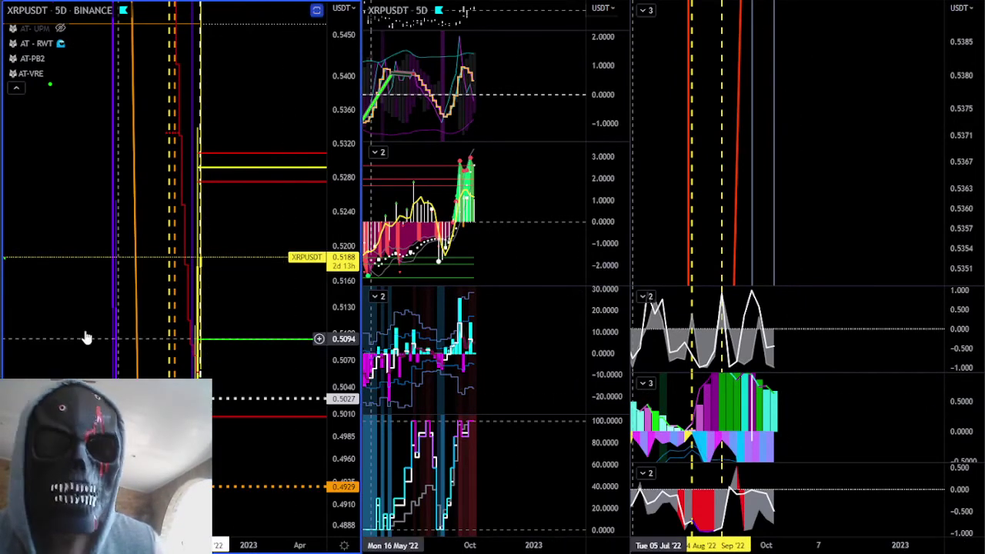
click(250, 508)
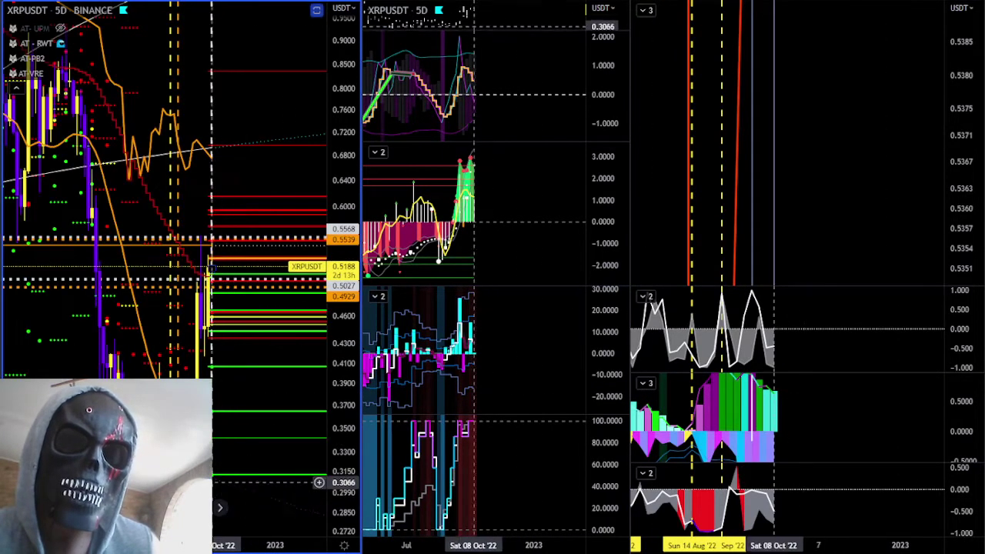